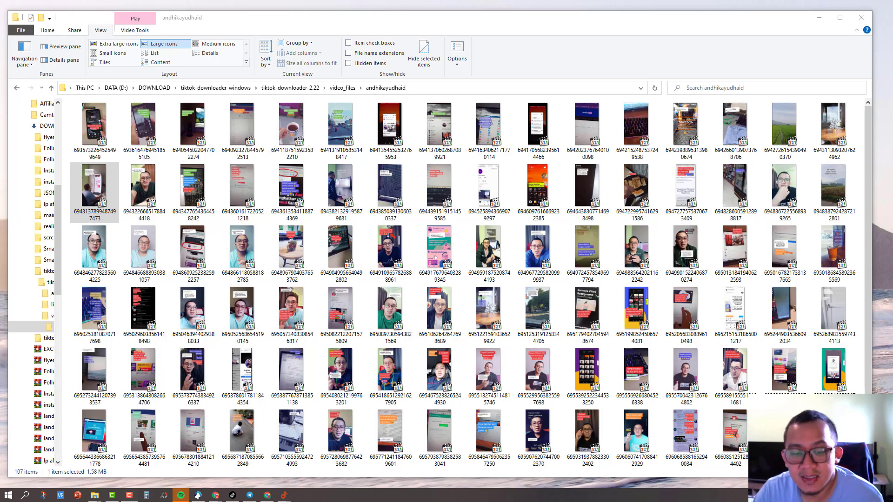
# Step: Switch to the TikTok browser window, close the open video, browse the profile's video grid, and return to the folder of downloaded videos
pyautogui.click(216, 496)
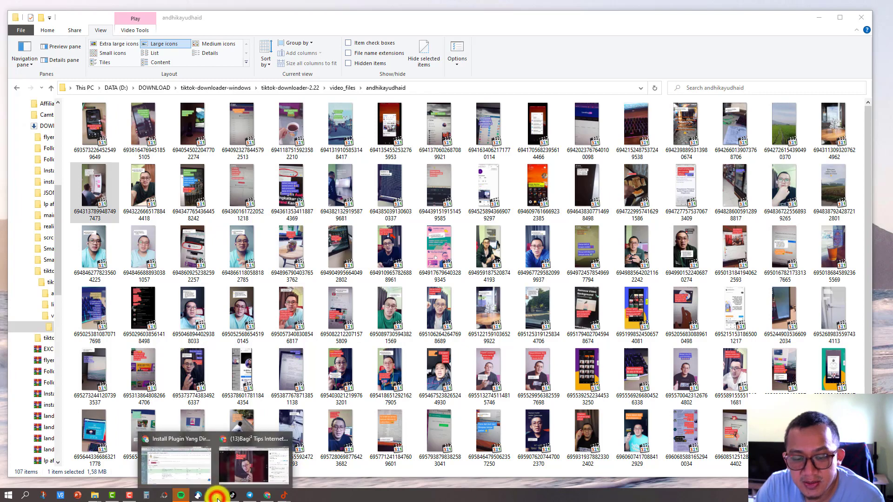
pyautogui.click(284, 469)
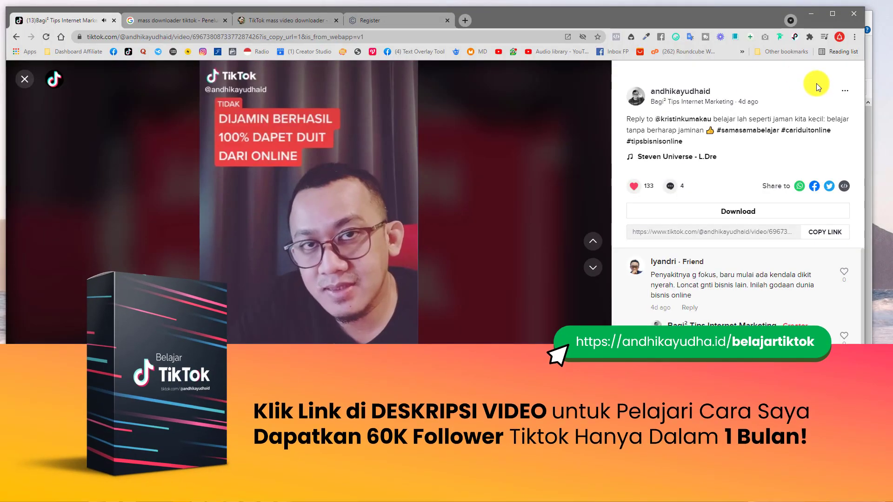
pyautogui.click(24, 79)
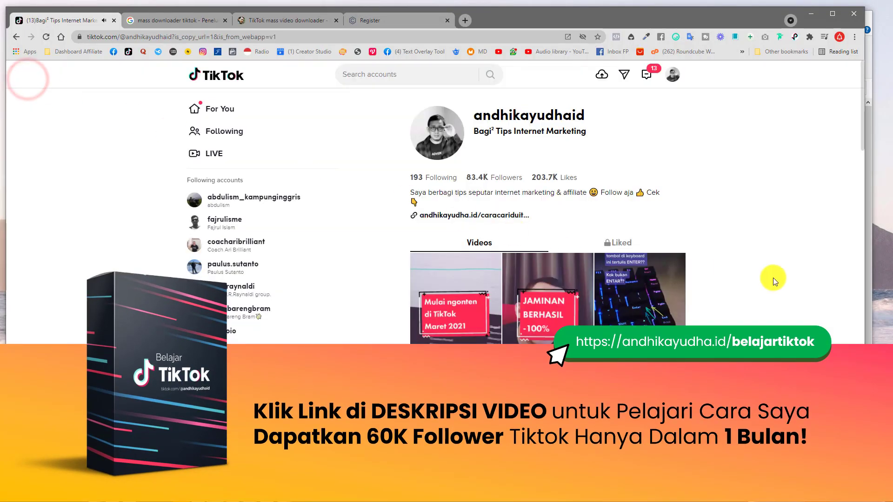
pyautogui.scroll(-10, 763, 283)
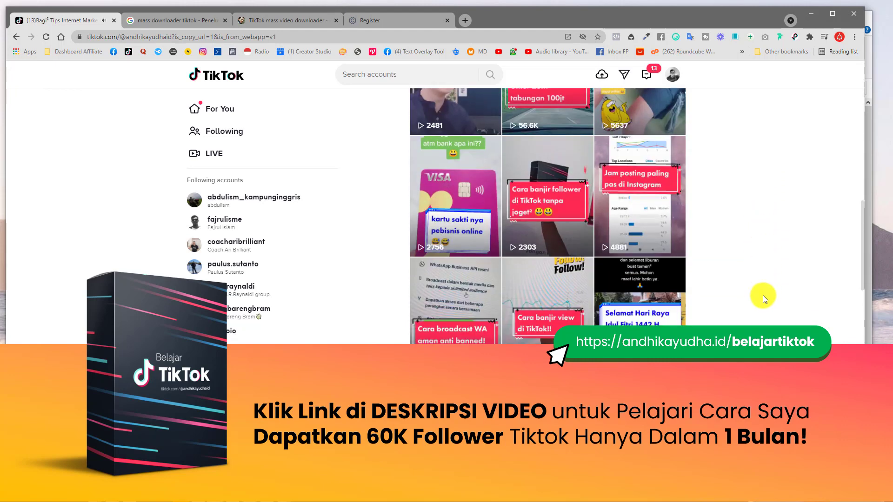
pyautogui.click(811, 14)
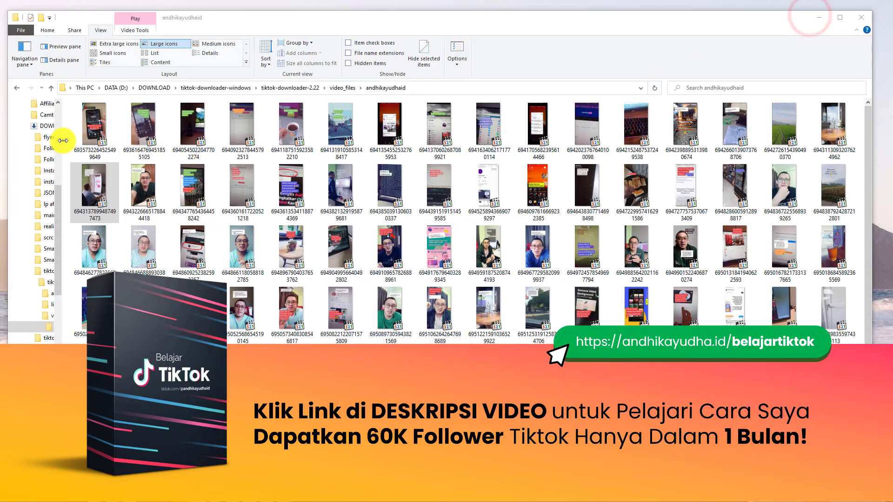
# Step: Select all files in the downloaded videos folder and check their combined properties
pyautogui.click(69, 140)
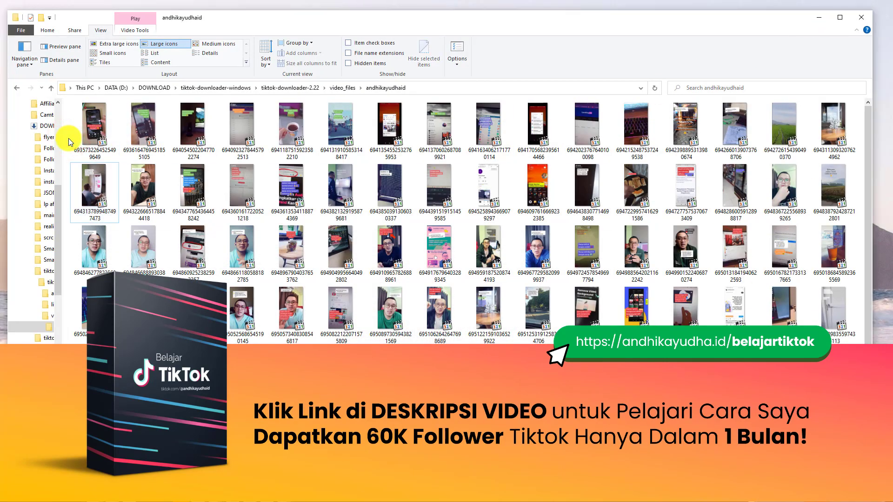
pyautogui.hotkey('ctrl', 'a')
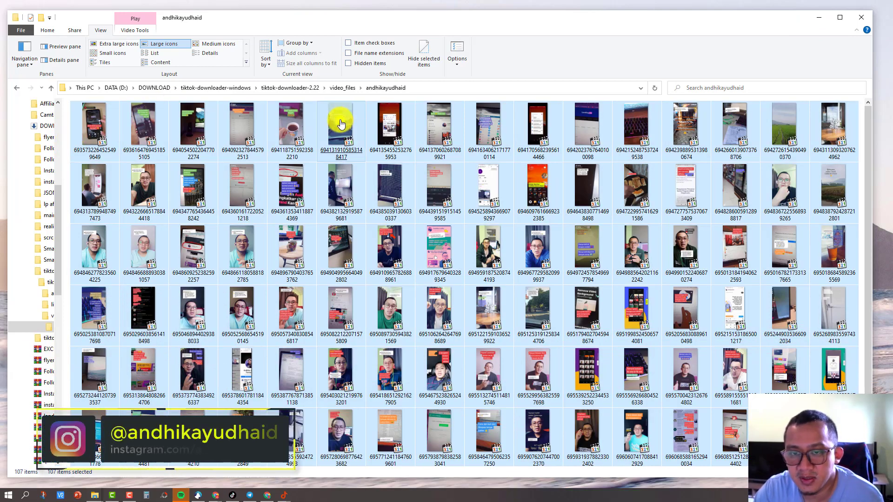
pyautogui.rightClick(342, 121)
pyautogui.click(379, 281)
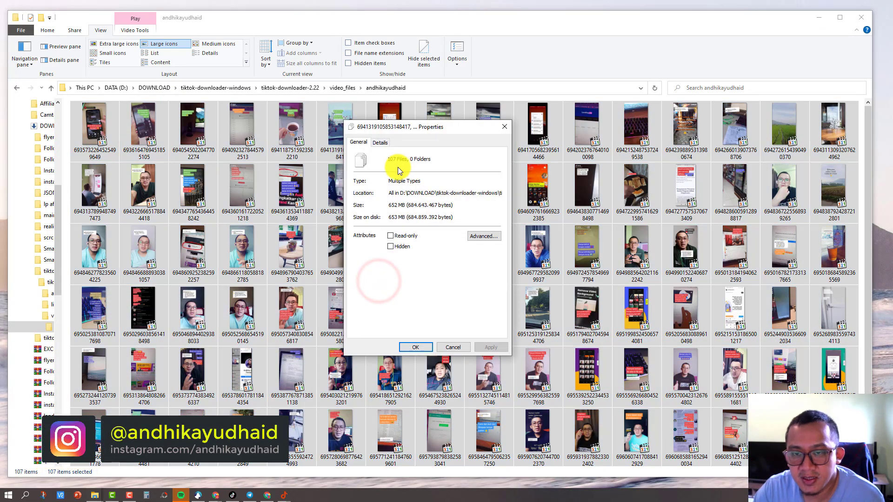
pyautogui.click(503, 127)
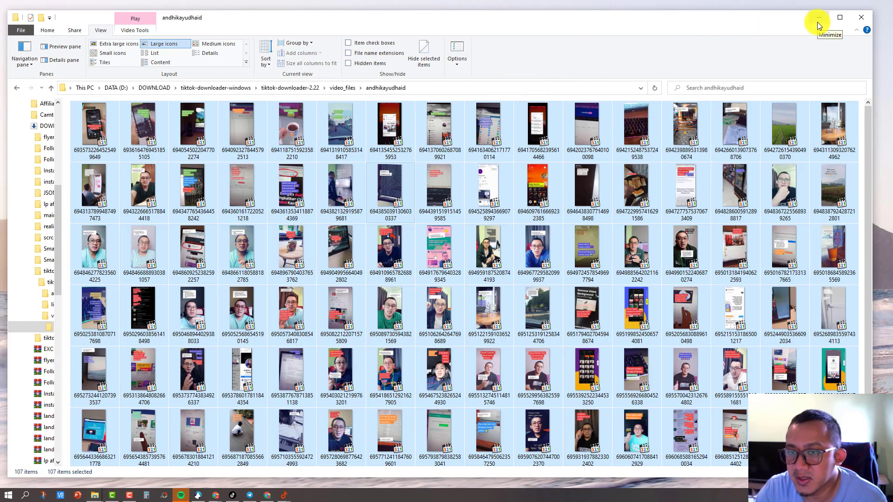
pyautogui.click(755, 23)
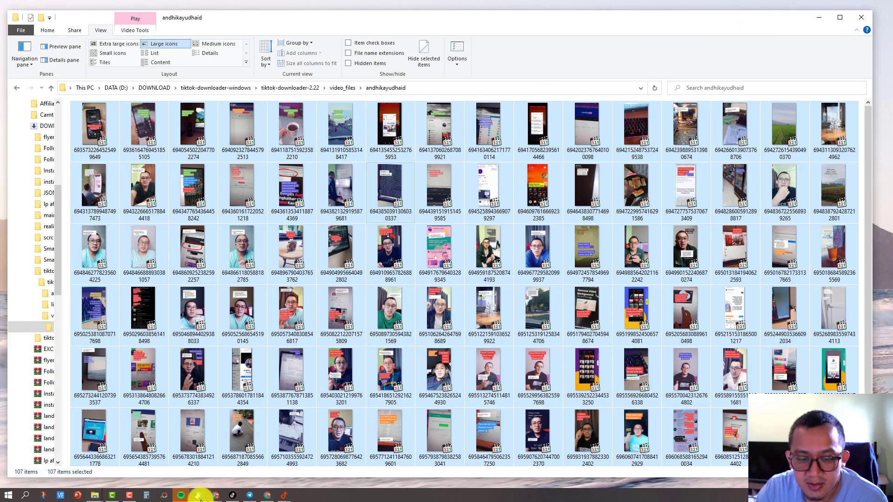
# Step: Switch to Chrome and review the TikTok mass video downloader page on etuannv.com, including the program description
pyautogui.click(216, 495)
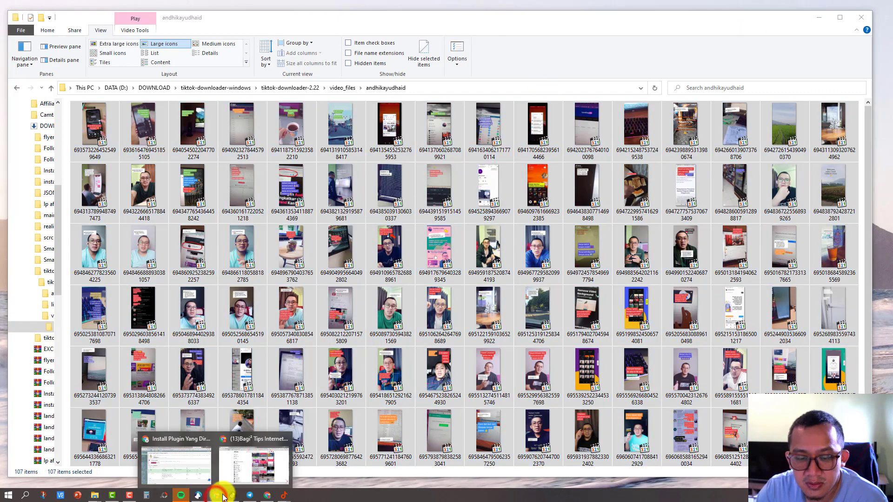
pyautogui.click(237, 479)
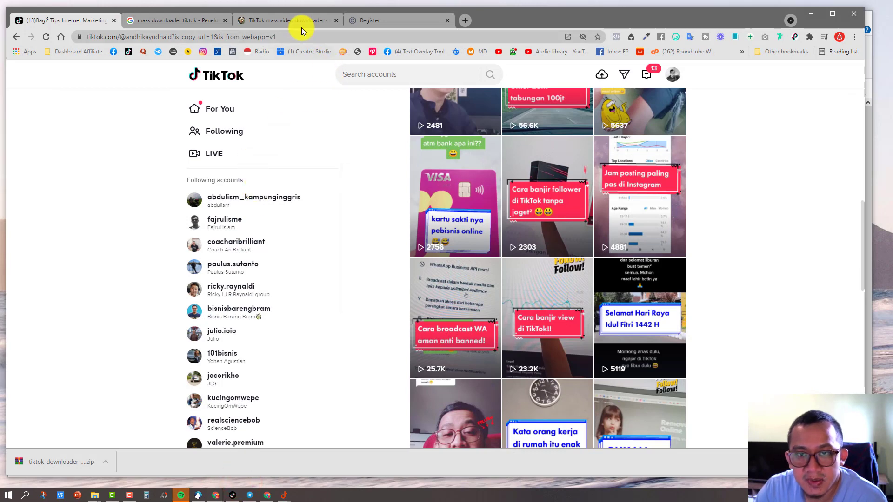
pyautogui.click(298, 21)
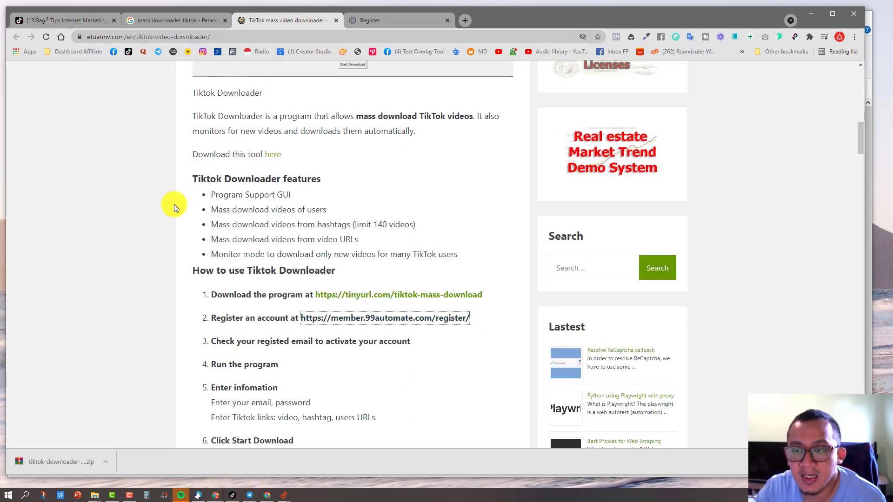
pyautogui.scroll(12, 110, 268)
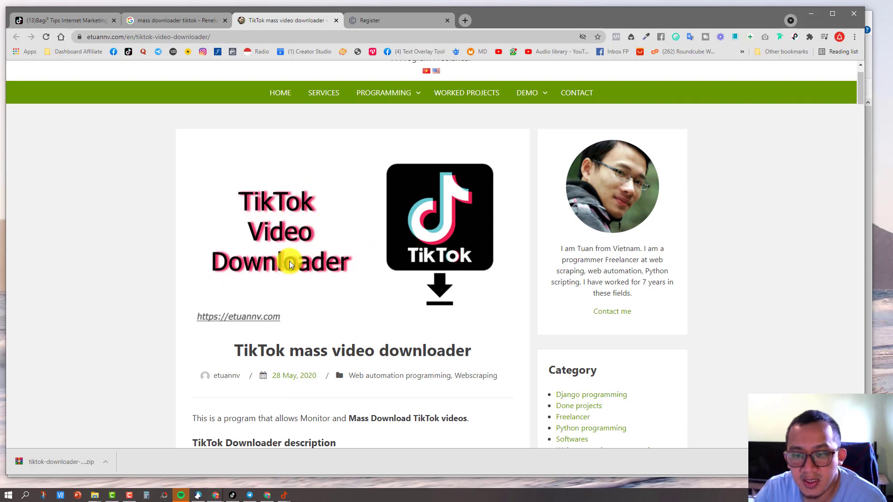
pyautogui.scroll(-1, 124, 259)
pyautogui.scroll(3, 135, 253)
pyautogui.scroll(-1, 218, 353)
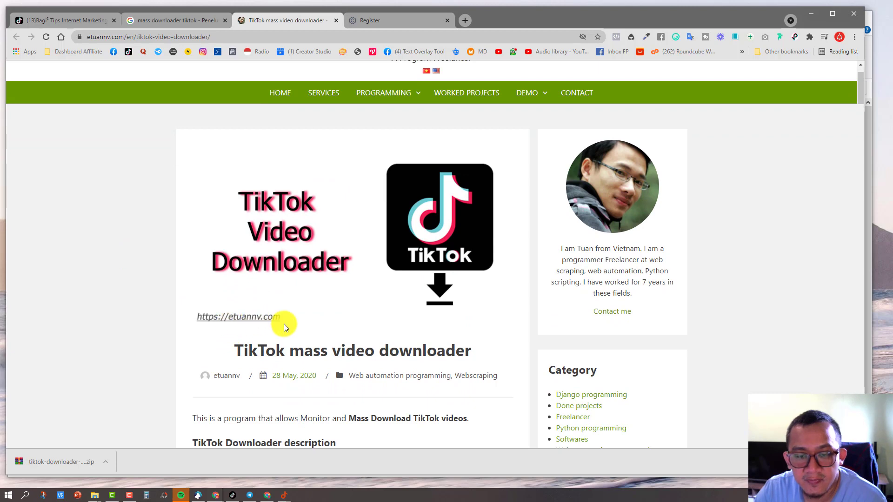
pyautogui.scroll(-7, 277, 322)
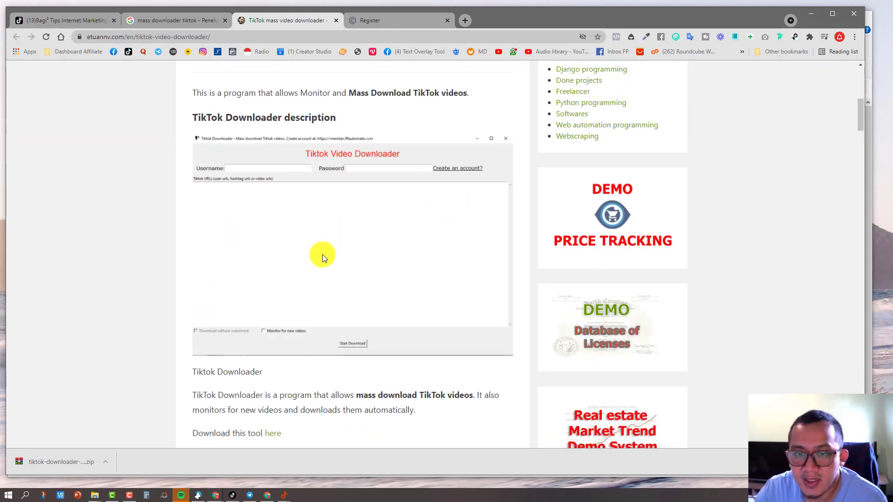
pyautogui.scroll(-1, 320, 254)
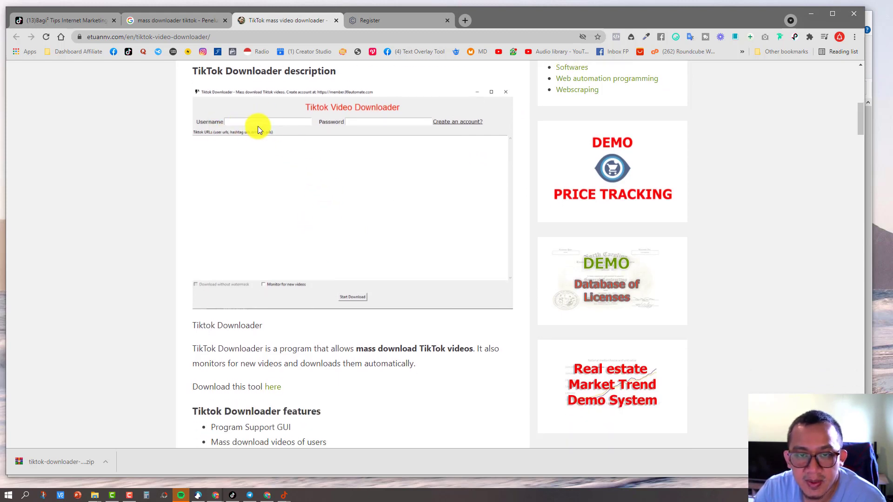
# Step: Switch to the Tiktok Downloader program to inspect its login fields, and return to the program's web page
pyautogui.click(284, 495)
pyautogui.click(347, 460)
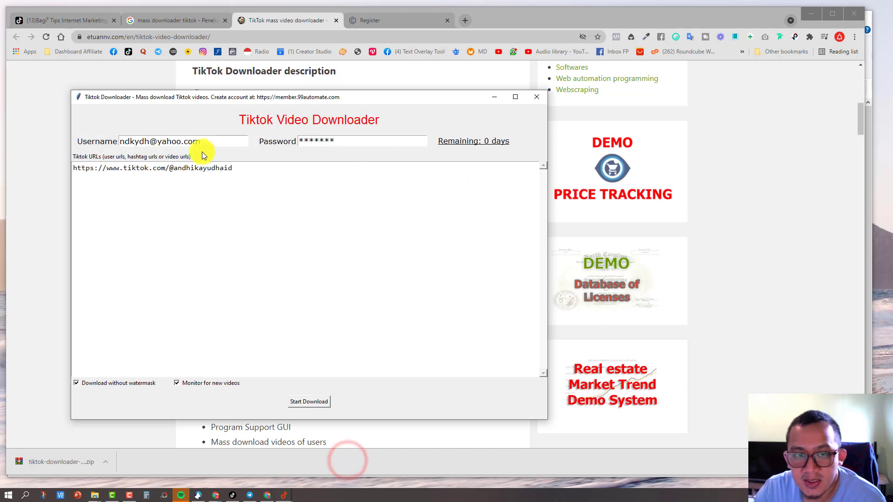
pyautogui.click(121, 140)
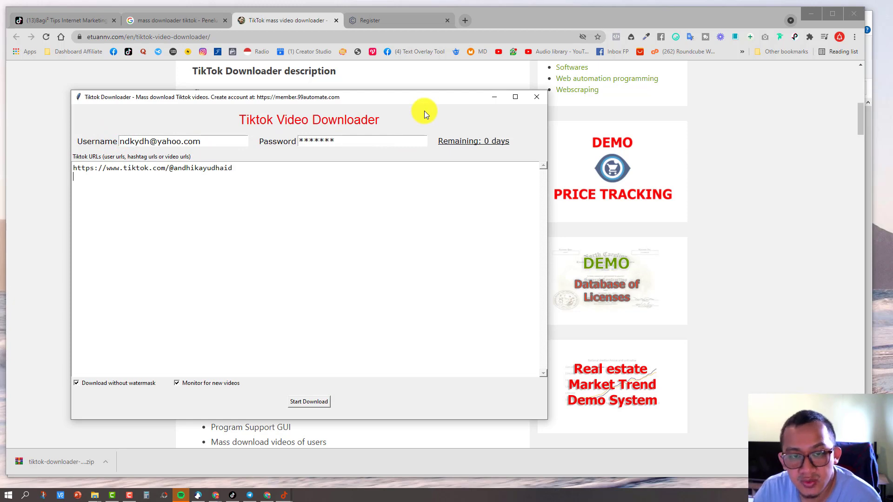
pyautogui.click(8, 224)
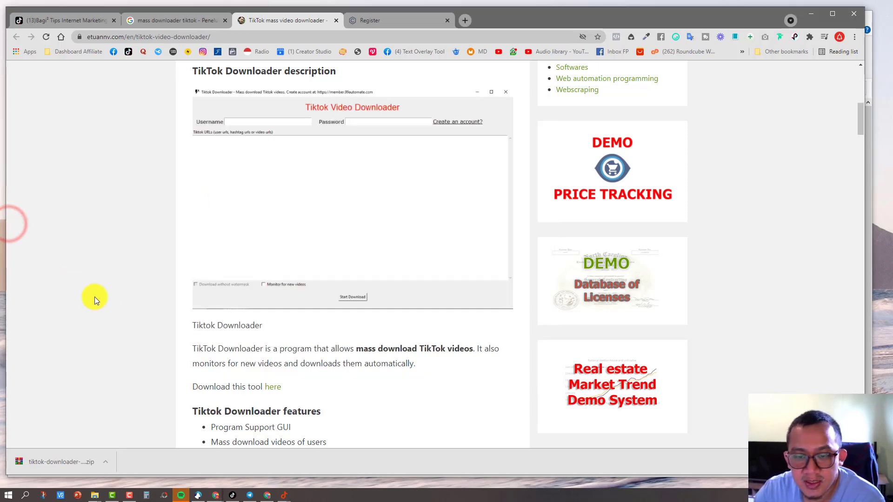
# Step: Read the How to use Tiktok Downloader instructions, highlighting the account registration line
pyautogui.scroll(-6, 94, 297)
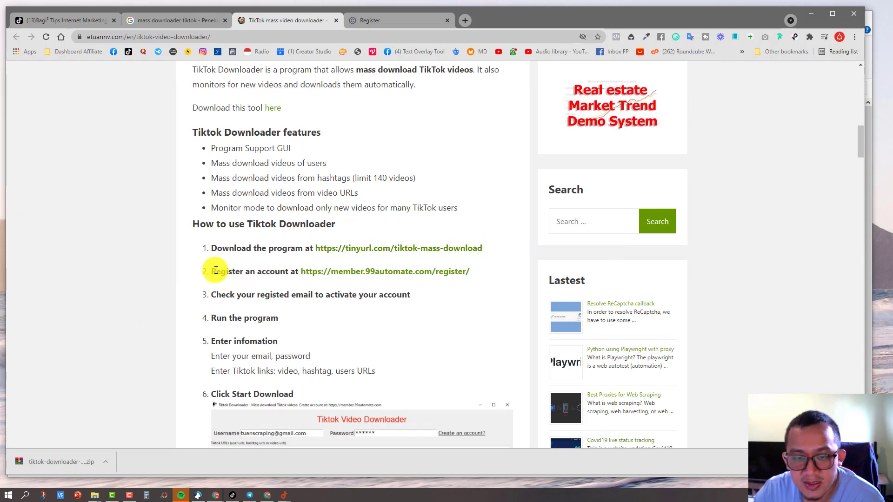
pyautogui.moveTo(213, 270); pyautogui.dragTo(299, 273)
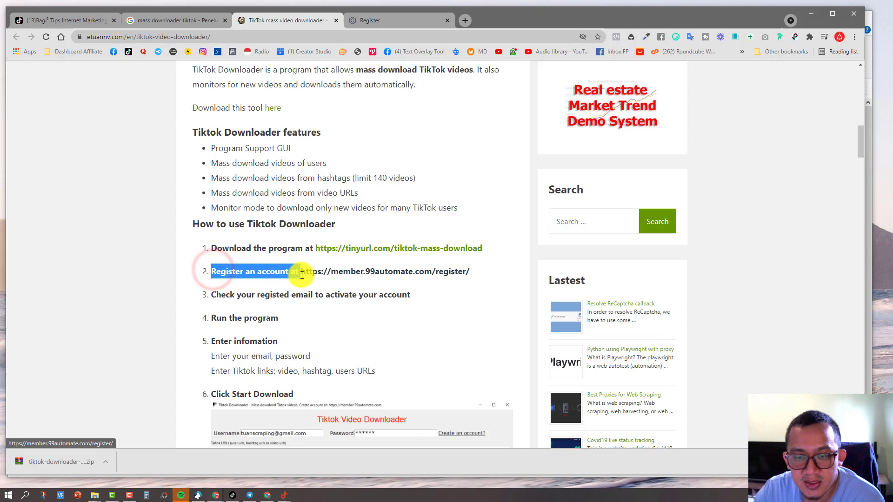
pyautogui.click(507, 278)
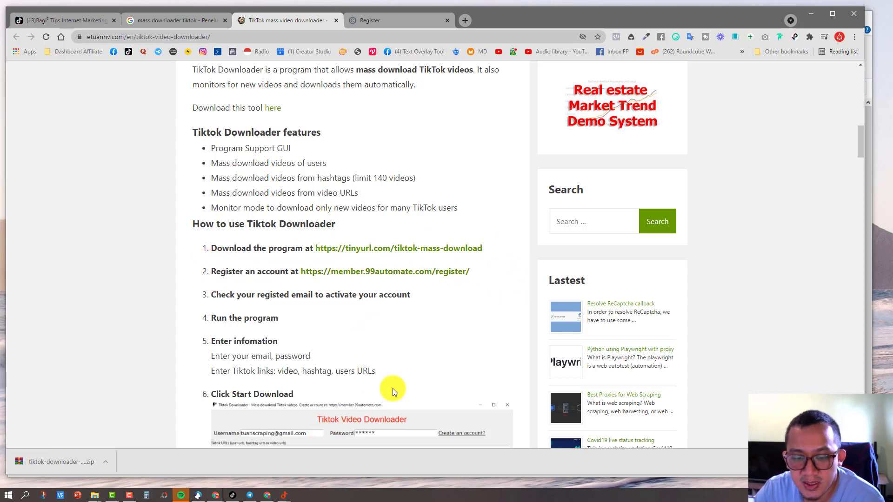
pyautogui.scroll(-5, 392, 389)
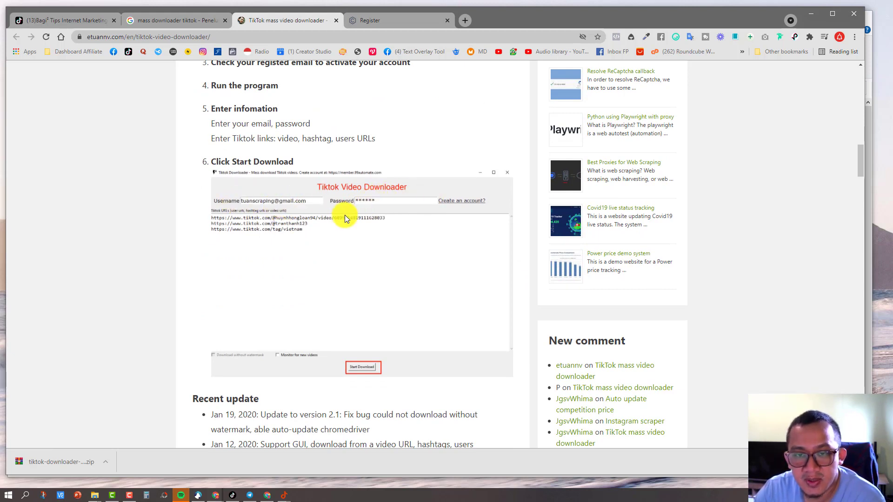
pyautogui.scroll(3, 279, 326)
# Step: View the 99automate registration form and switch back to the Tiktok Downloader program
pyautogui.click(412, 21)
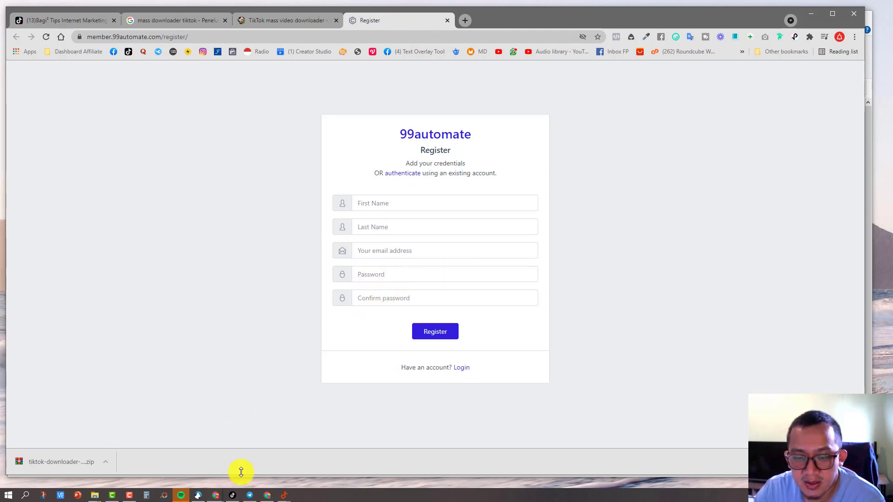
pyautogui.click(284, 495)
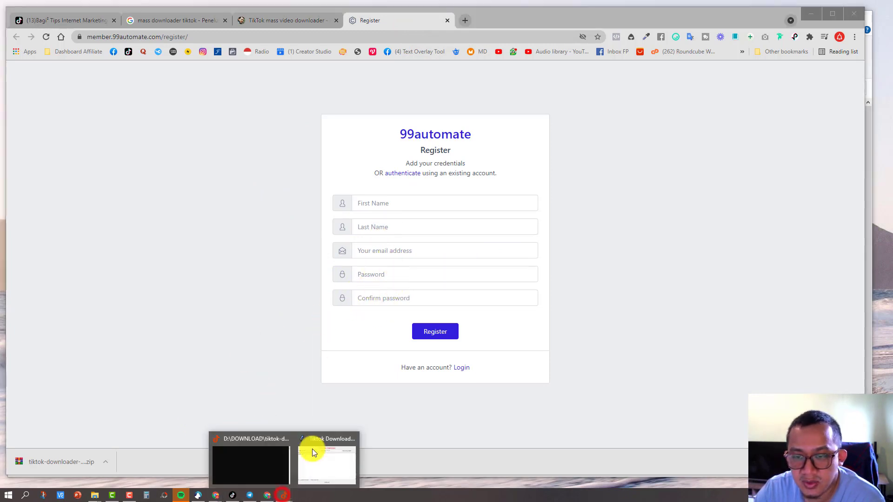
pyautogui.click(319, 462)
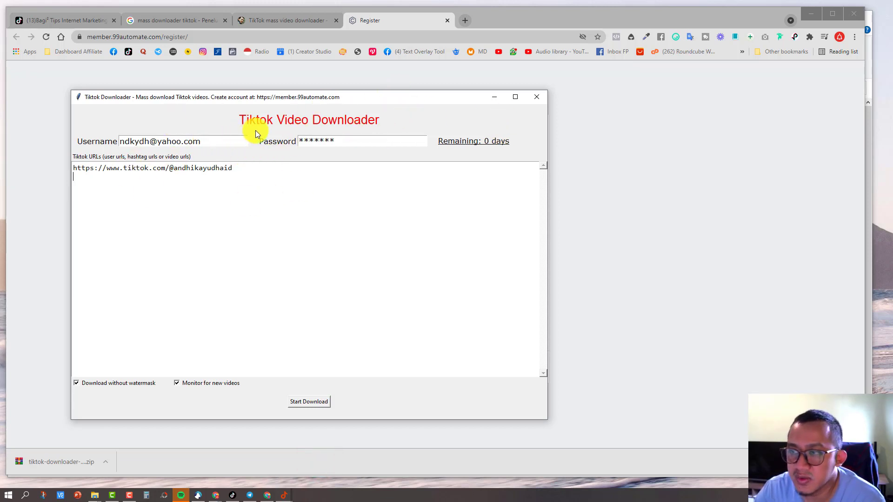
# Step: Highlight the TikTok profile URL in the downloader's URL list to point out the link format, leaving it deselected
pyautogui.click(277, 188)
pyautogui.moveTo(221, 166); pyautogui.dragTo(86, 165)
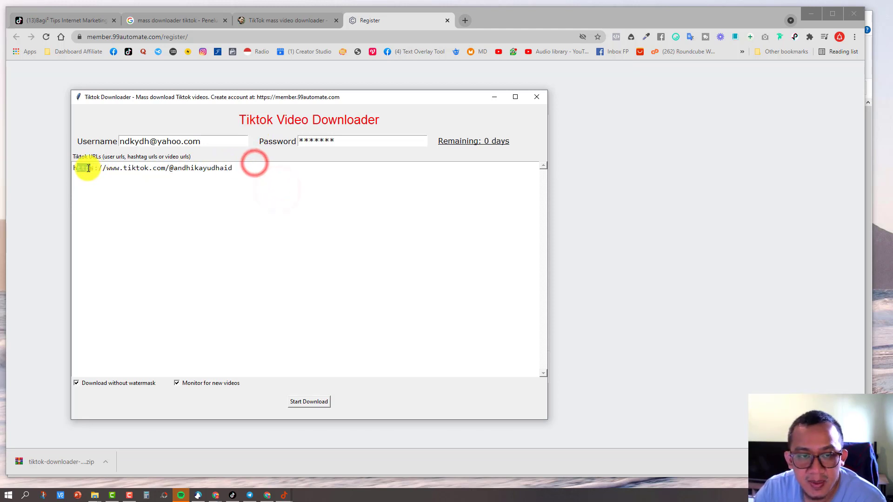
pyautogui.click(155, 173)
pyautogui.moveTo(265, 166); pyautogui.dragTo(74, 166)
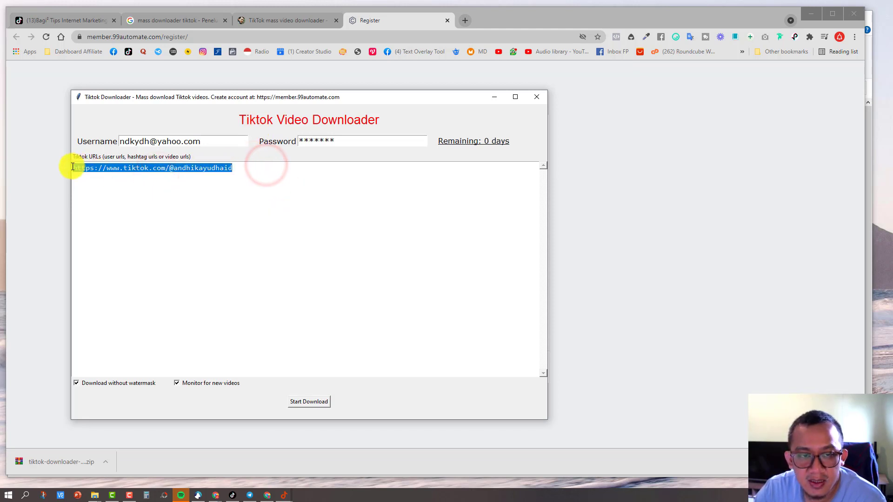
pyautogui.click(149, 184)
pyautogui.moveTo(253, 170); pyautogui.dragTo(74, 168)
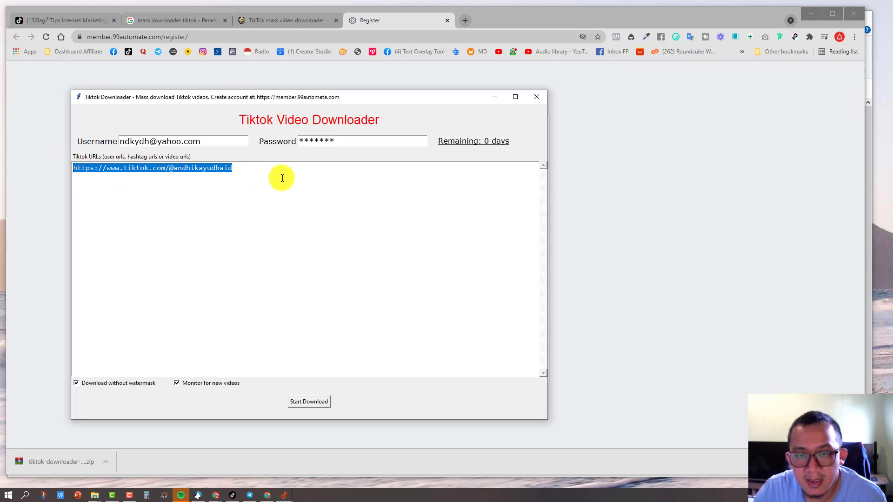
pyautogui.click(282, 176)
pyautogui.moveTo(235, 176); pyautogui.dragTo(66, 169)
pyautogui.click(233, 185)
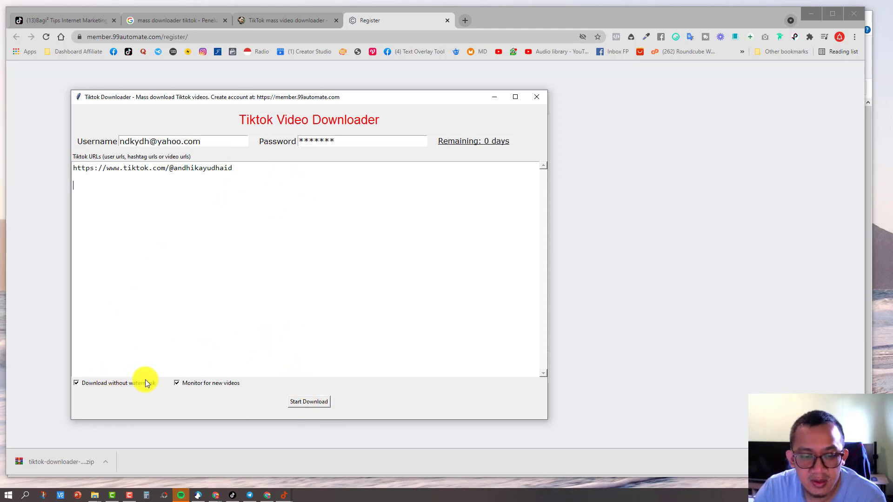
# Step: Review the Download without watermask and Monitor for new videos options, and highlight the profile URL again
pyautogui.click(79, 385)
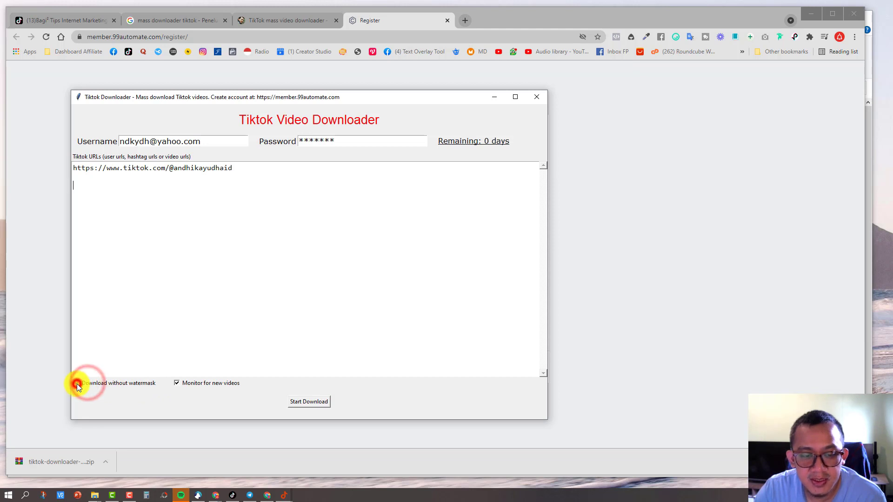
pyautogui.click(201, 387)
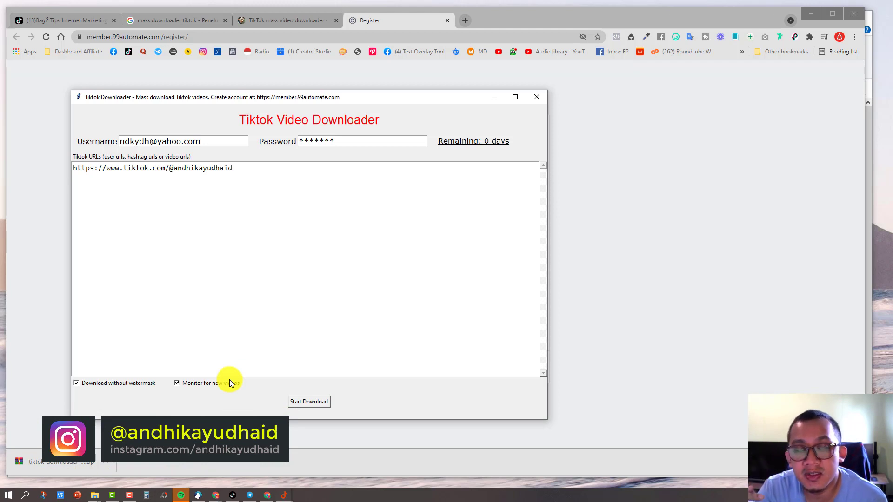
pyautogui.click(146, 235)
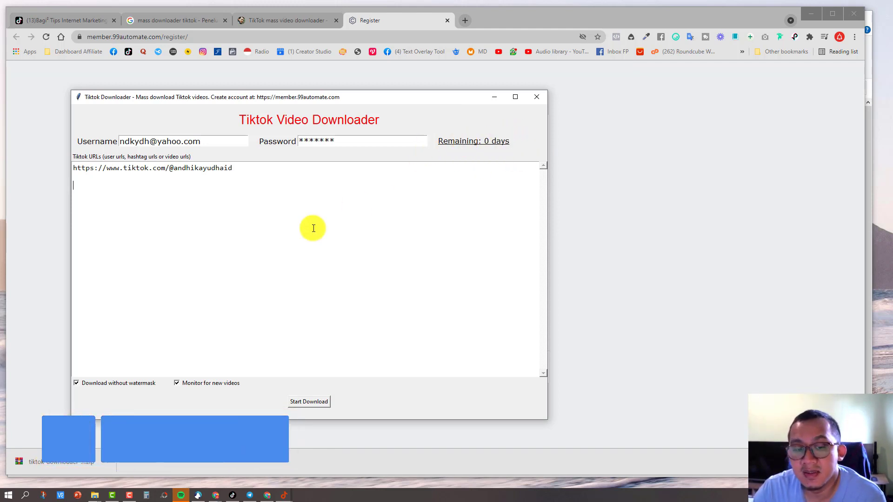
pyautogui.moveTo(253, 169); pyautogui.dragTo(75, 169)
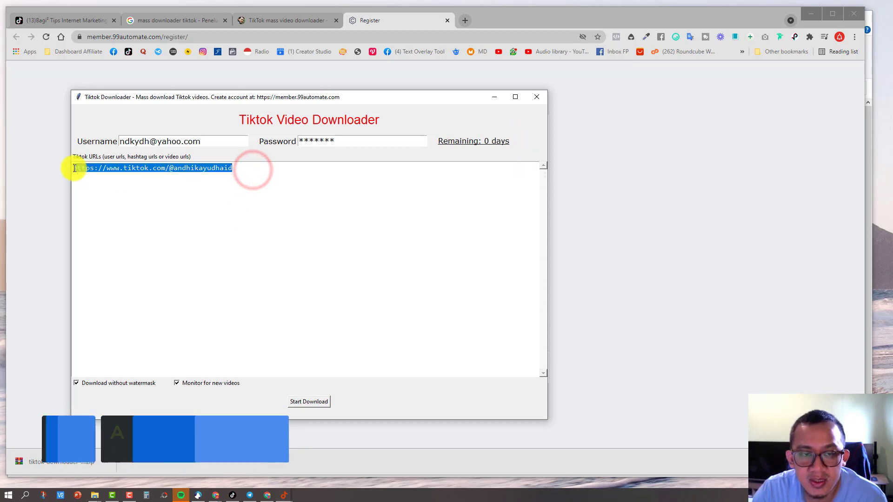
# Step: Highlight the downloader's username, follow its remaining-days link to the 99automate login page, and close that page
pyautogui.click(240, 176)
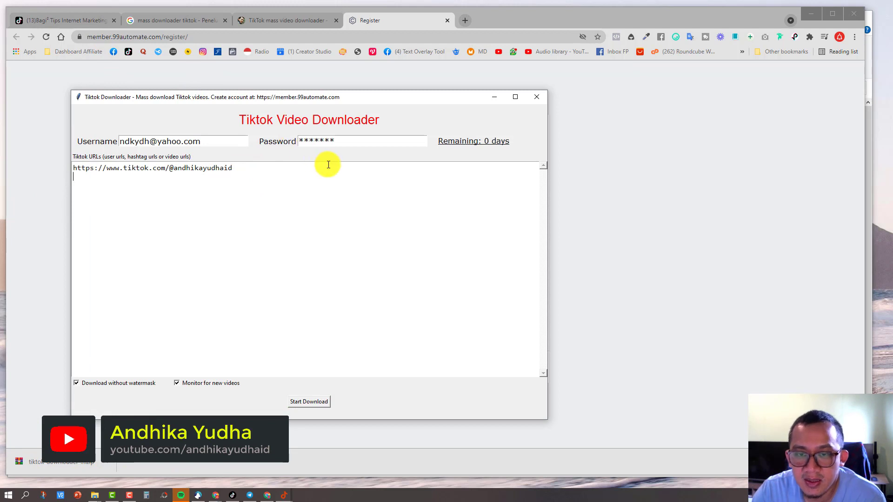
pyautogui.moveTo(231, 141); pyautogui.dragTo(119, 136)
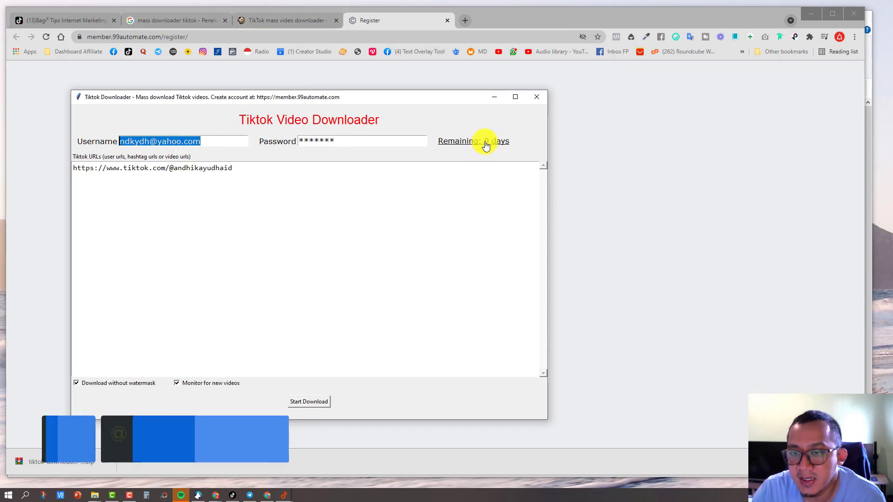
pyautogui.click(484, 142)
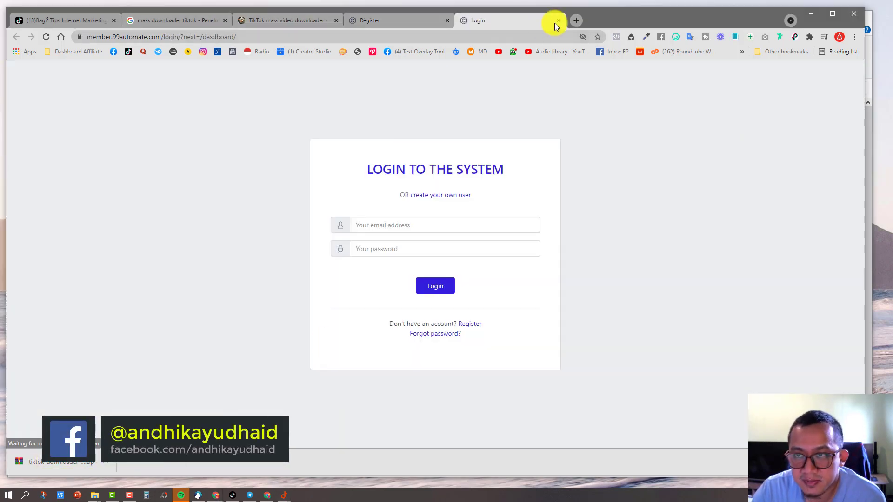
pyautogui.click(556, 20)
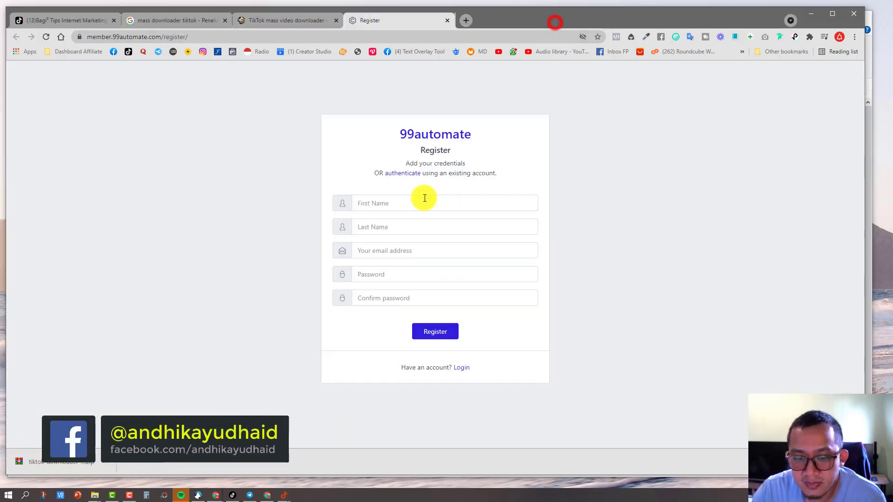
# Step: Switch to the logged-in 99automate dashboard and review its subscription duration, membership plans and support sections
pyautogui.click(267, 495)
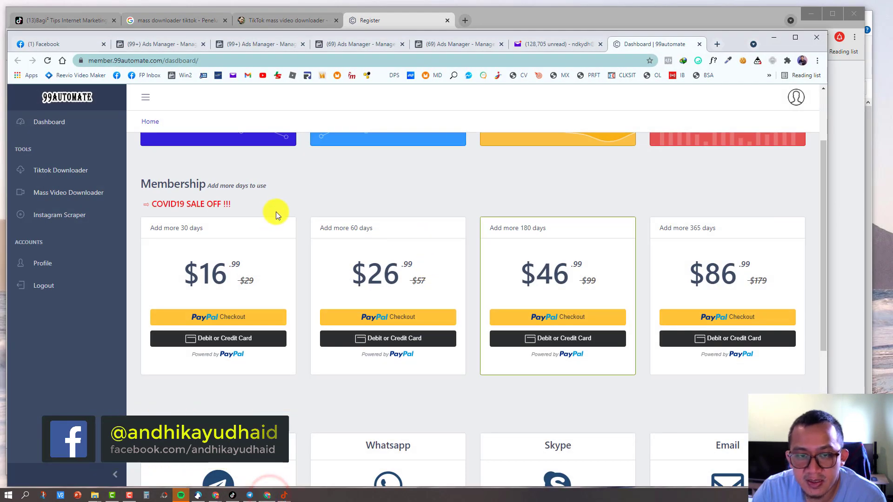
pyautogui.scroll(2, 277, 212)
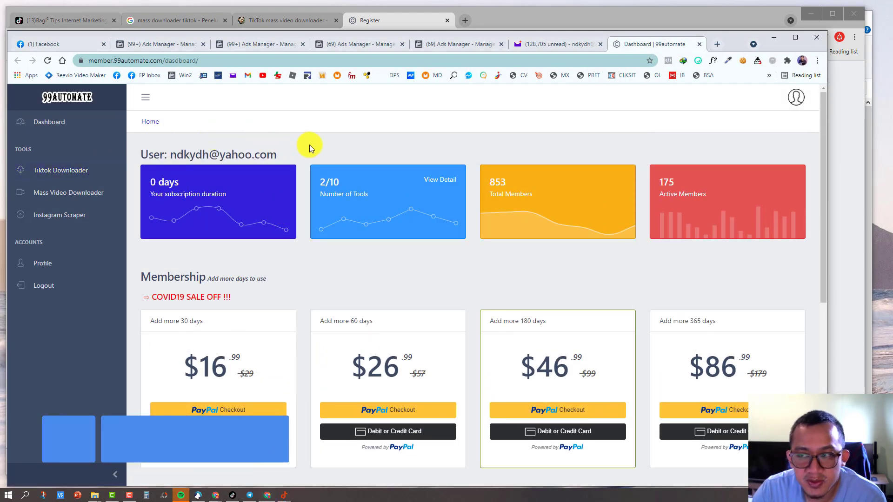
pyautogui.scroll(-3, 307, 225)
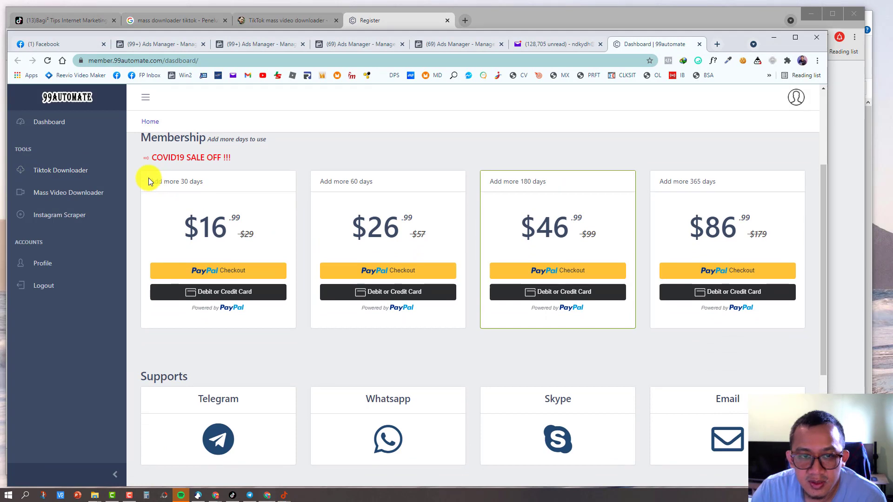
pyautogui.scroll(1, 218, 231)
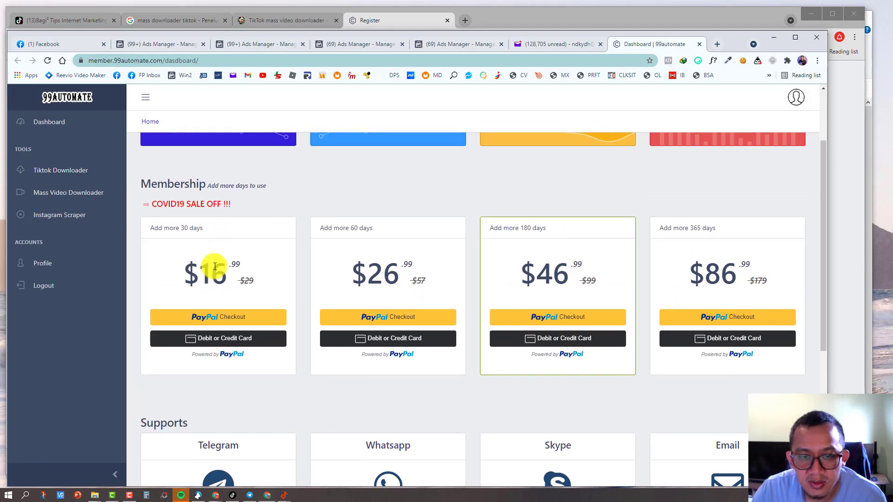
pyautogui.scroll(2, 275, 279)
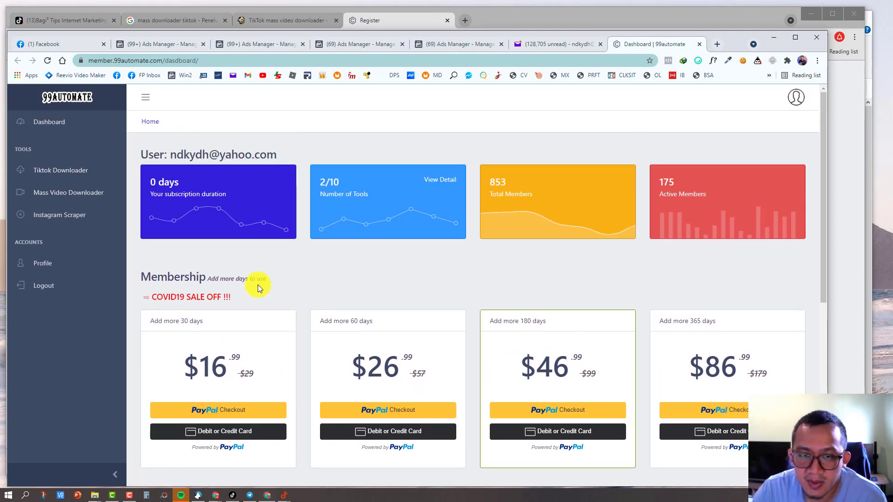
pyautogui.scroll(-5, 279, 274)
pyautogui.scroll(5, 261, 293)
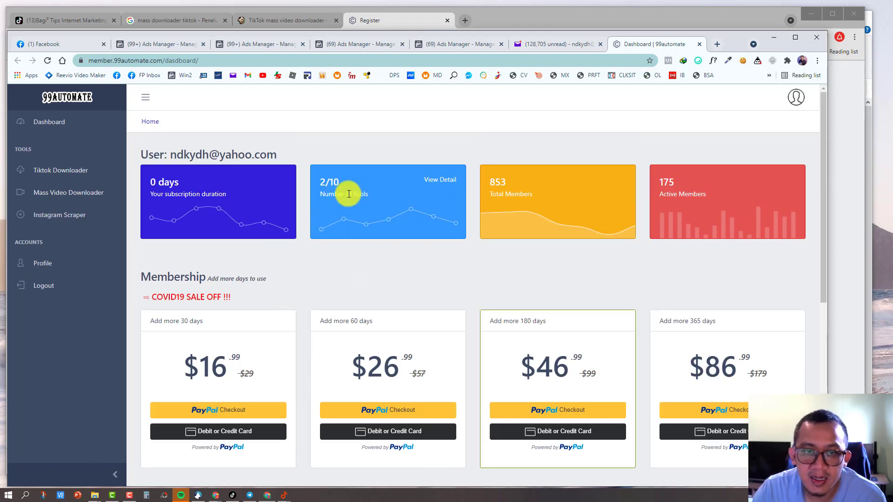
# Step: View the TikTok profile page back at its header and minimize that browser window
pyautogui.click(76, 22)
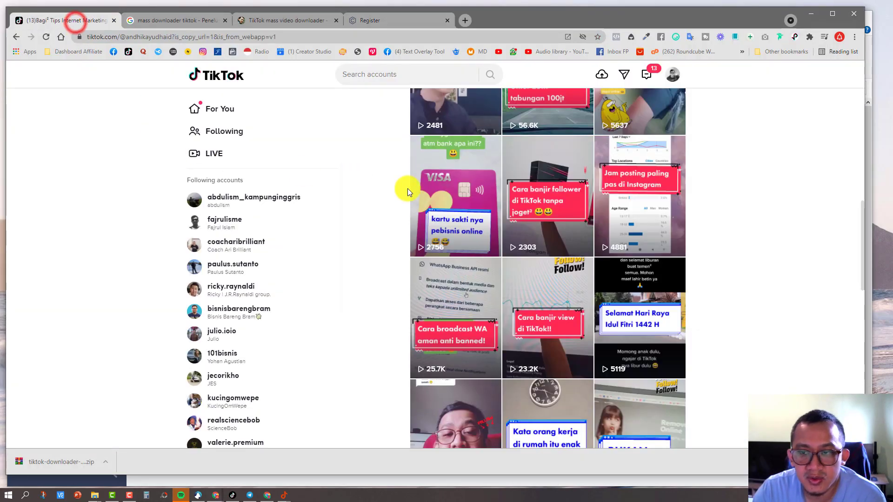
pyautogui.scroll(10, 456, 186)
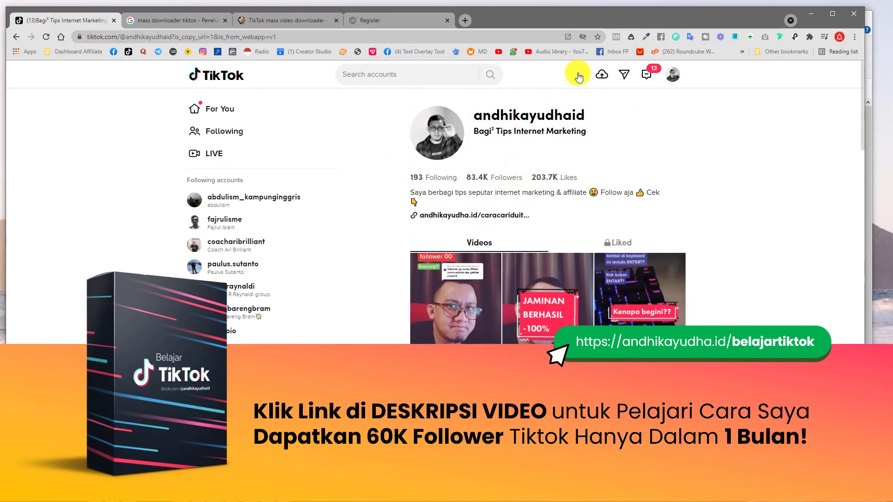
pyautogui.click(811, 13)
# Step: Review the Membership plans on the 99automate dashboard and highlight the account e-mail in the User heading, leaving it deselected
pyautogui.scroll(-2, 307, 325)
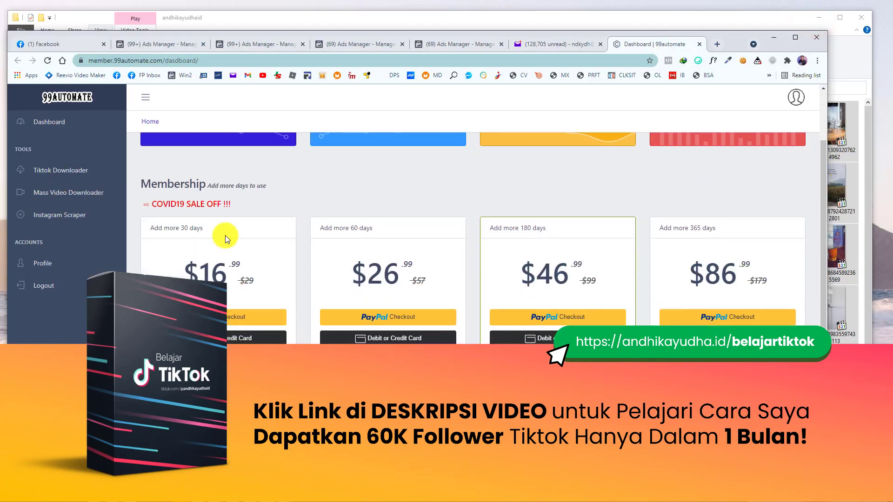
pyautogui.scroll(2, 219, 295)
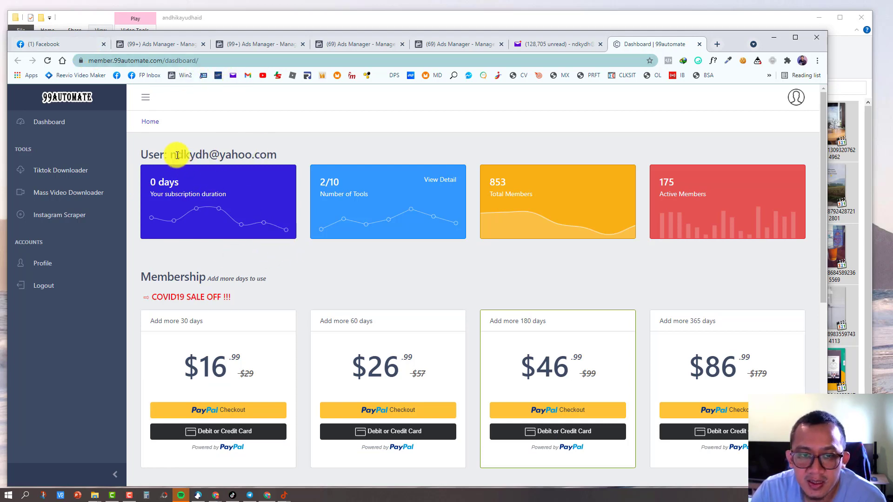
pyautogui.moveTo(177, 155); pyautogui.dragTo(313, 151)
pyautogui.click(365, 152)
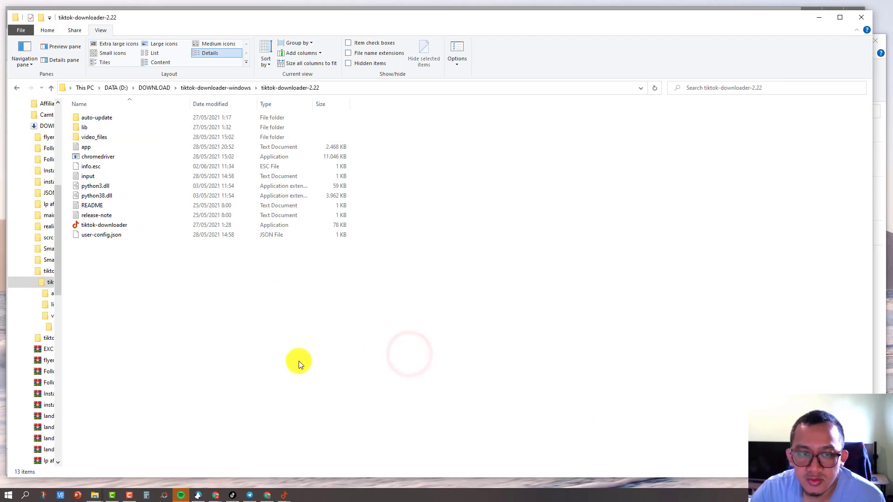
# Step: Look over the files in the tiktok-downloader-2.22 folder and point out the tiktok-downloader application
pyautogui.moveTo(156, 359); pyautogui.dragTo(88, 141)
pyautogui.click(139, 338)
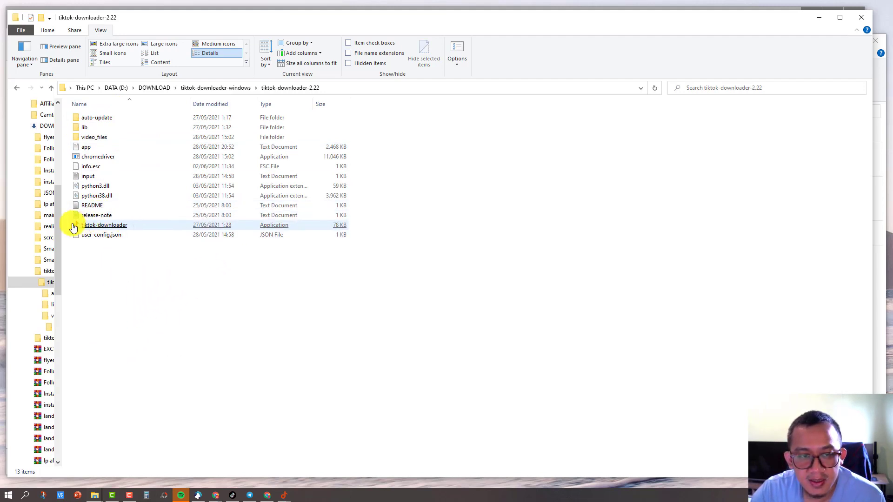
pyautogui.click(113, 228)
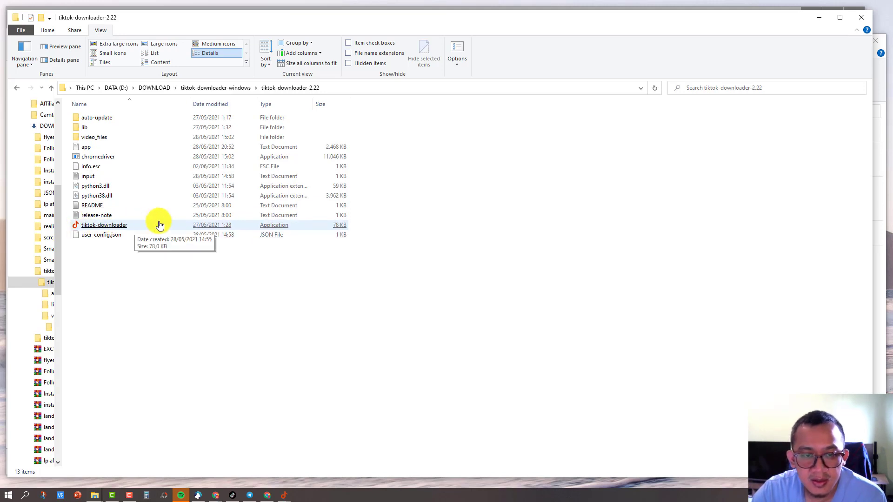
# Step: Switch to the Tiktok Downloader program and reposition its window over the folder window
pyautogui.moveTo(283, 494)
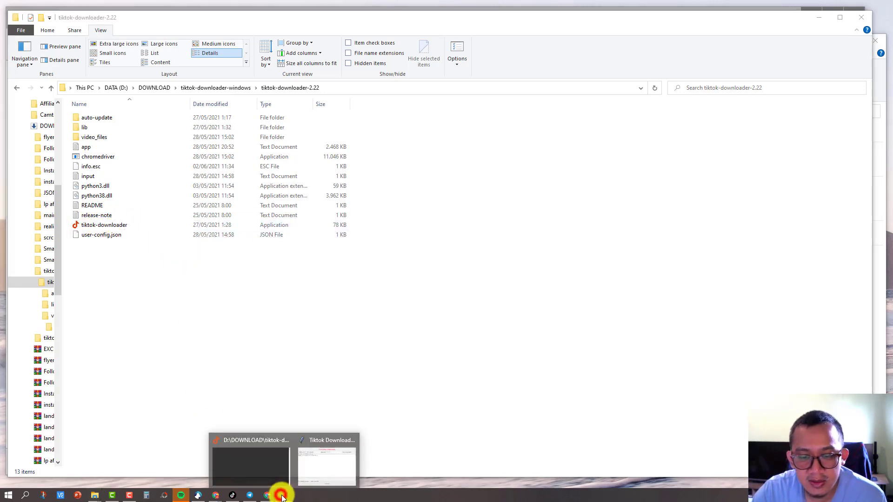
pyautogui.click(315, 473)
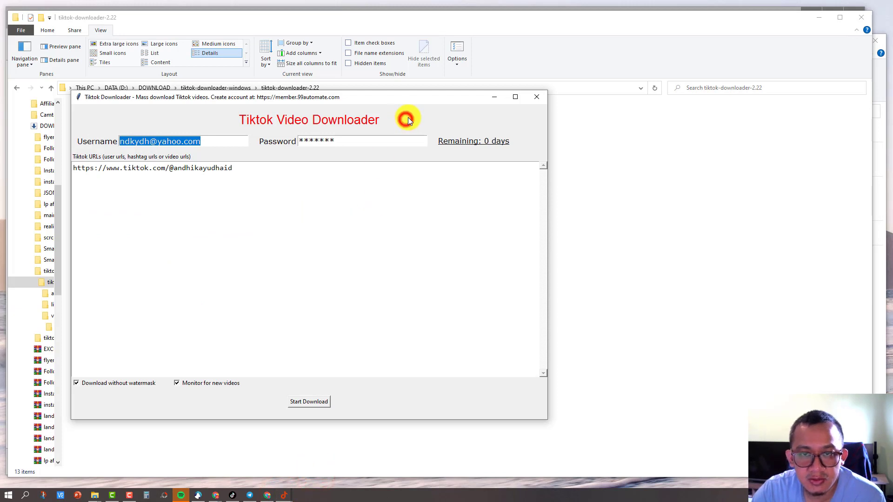
pyautogui.moveTo(409, 98); pyautogui.dragTo(382, 53)
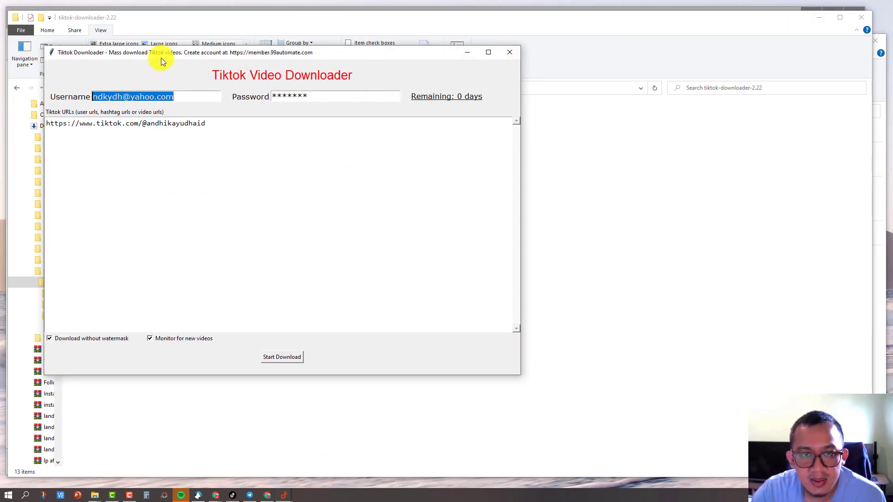
pyautogui.moveTo(160, 57); pyautogui.dragTo(150, 99)
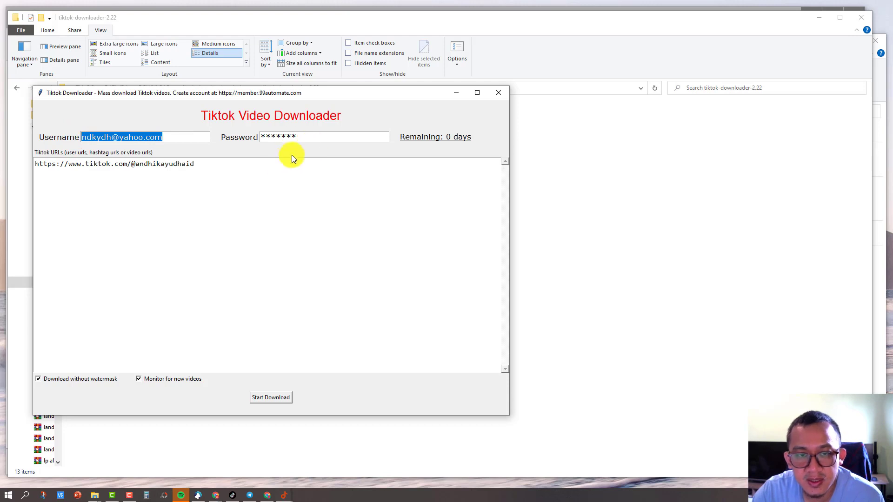
# Step: Highlight the TikTok profile URL in the Tiktok URLs list several times to point it out, leaving it deselected
pyautogui.moveTo(243, 166); pyautogui.dragTo(23, 166)
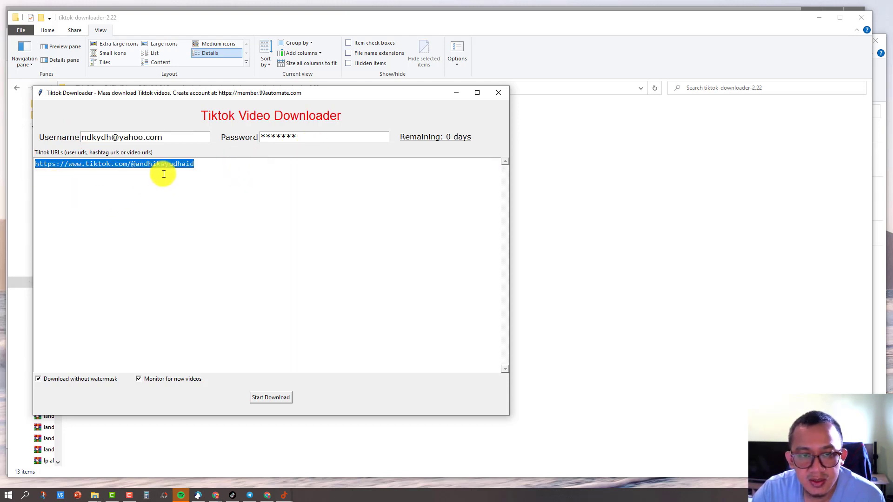
pyautogui.click(219, 174)
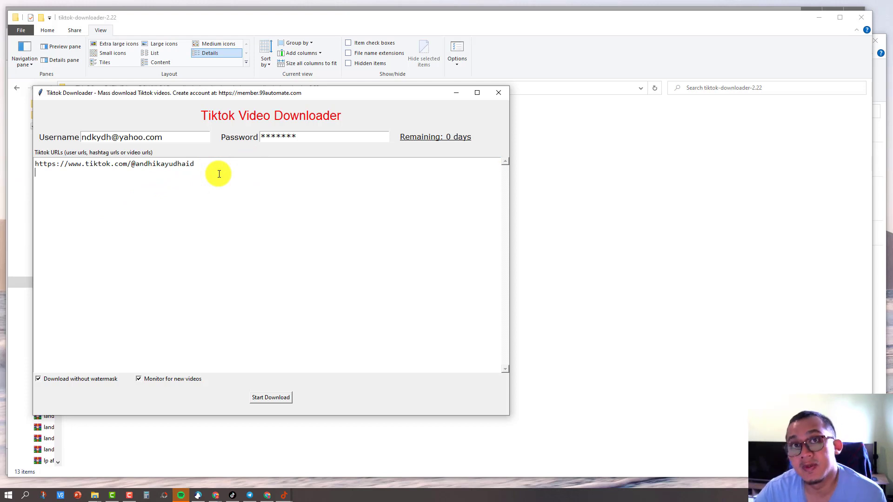
pyautogui.moveTo(212, 163); pyautogui.dragTo(48, 164)
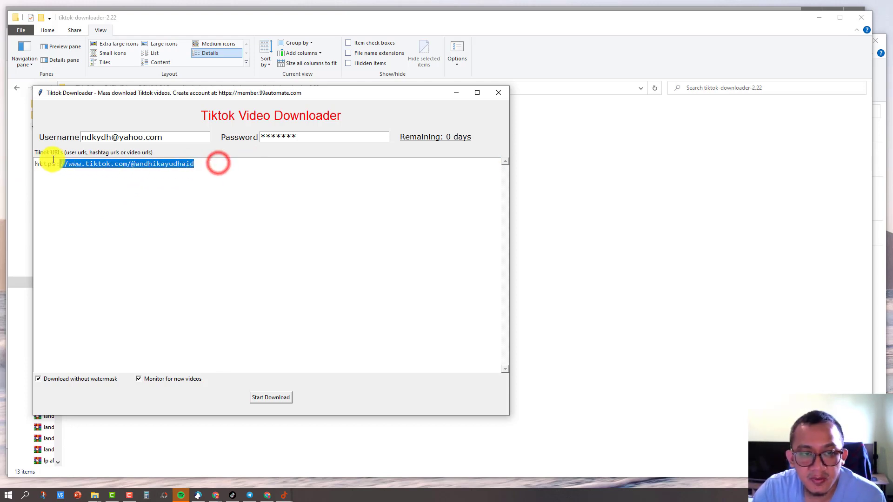
pyautogui.click(130, 183)
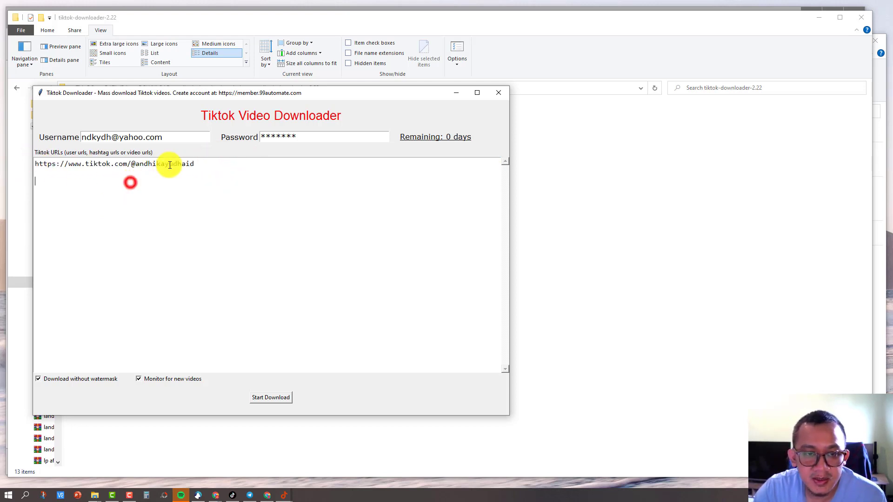
pyautogui.moveTo(223, 164); pyautogui.dragTo(35, 163)
pyautogui.click(229, 159)
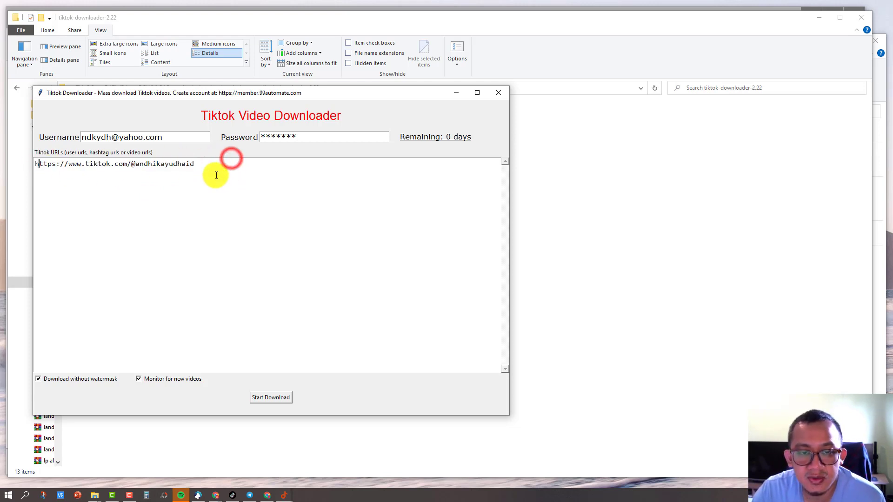
pyautogui.click(211, 162)
pyautogui.moveTo(211, 163); pyautogui.dragTo(66, 163)
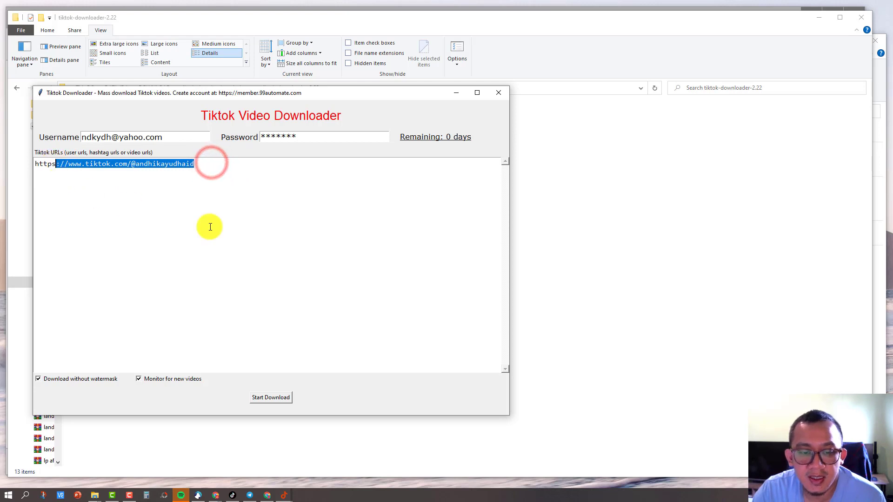
pyautogui.click(247, 230)
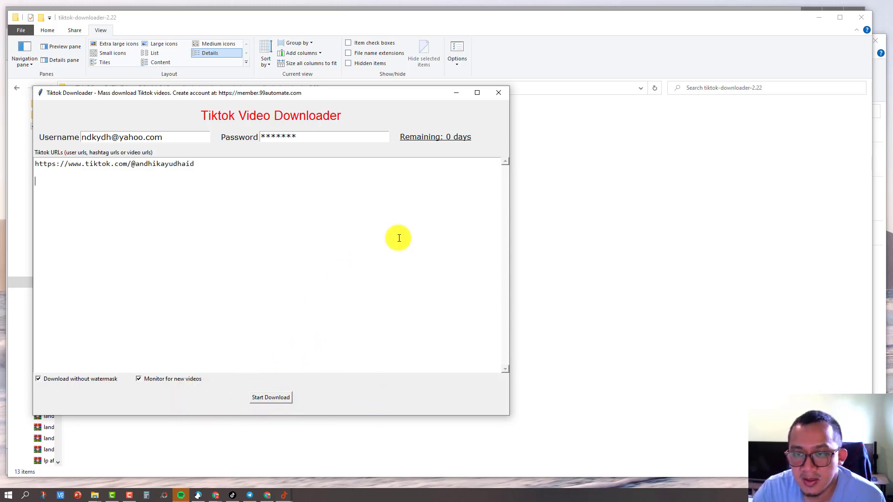
# Step: Minimize the downloader and open the profile's folder inside video_files to view the downloaded videos
pyautogui.click(456, 92)
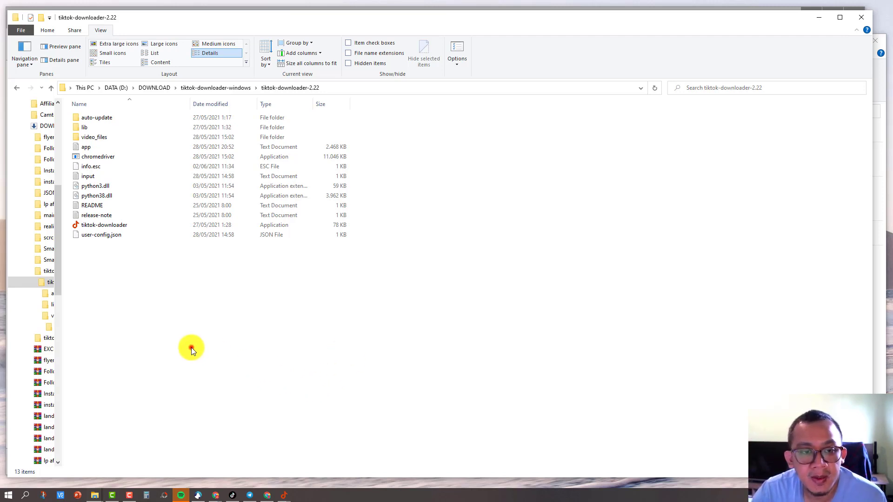
pyautogui.click(85, 137)
pyautogui.doubleClick(86, 137)
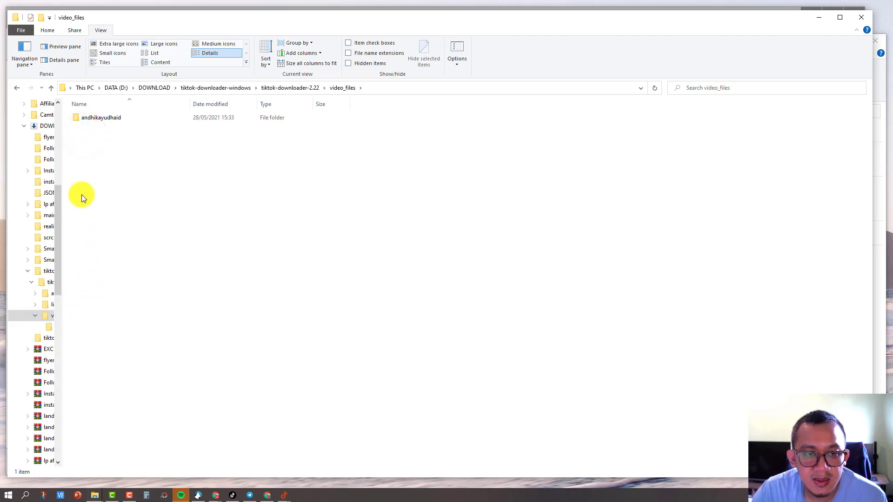
pyautogui.click(106, 122)
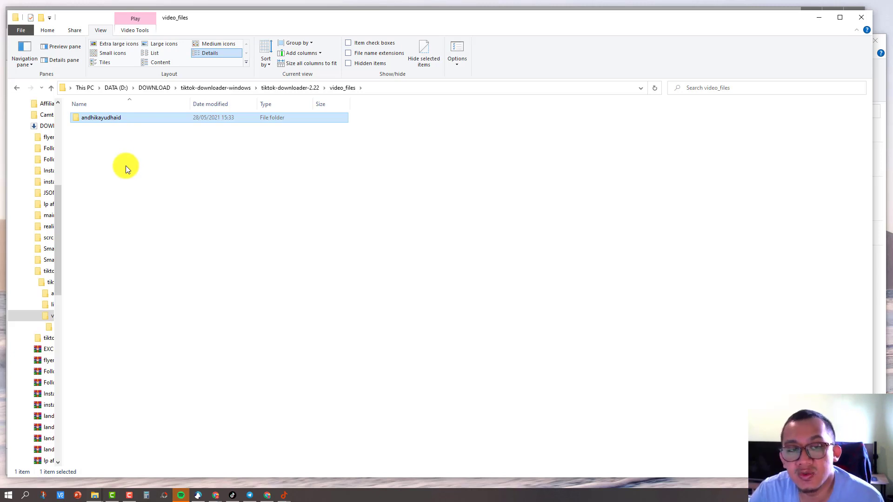
pyautogui.doubleClick(114, 117)
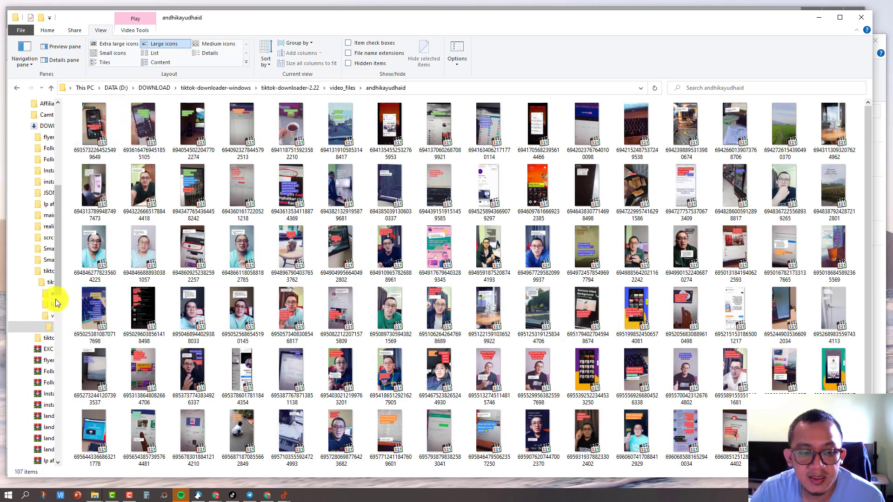
# Step: Go back to the tiktok-downloader-2.22 folder, look over its contents, and reopen its video_files subfolder
pyautogui.click(46, 282)
pyautogui.moveTo(140, 383); pyautogui.dragTo(93, 112)
pyautogui.click(140, 334)
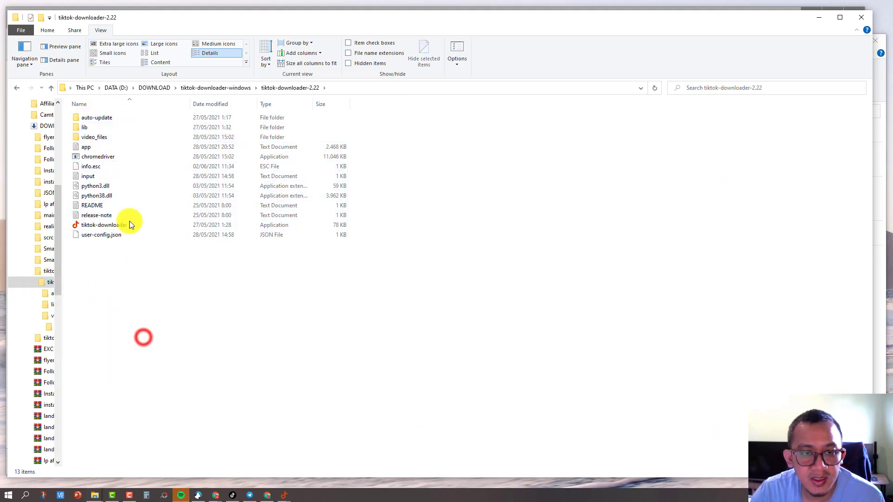
pyautogui.doubleClick(104, 139)
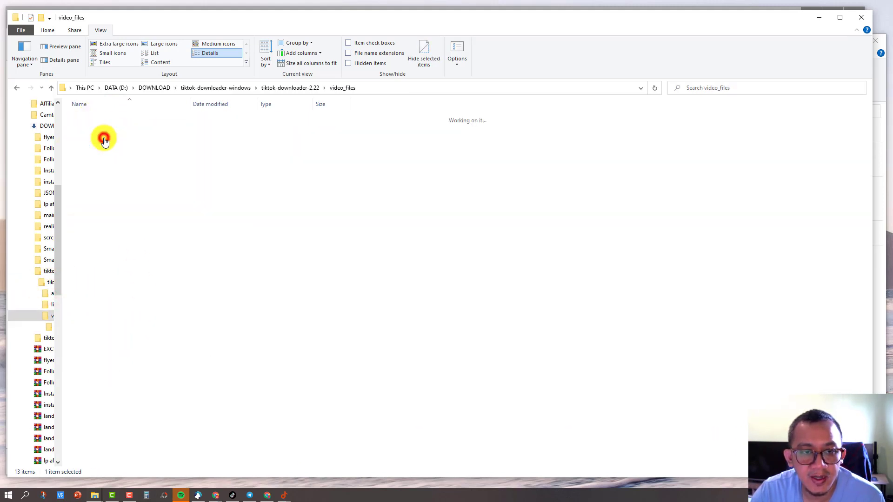
pyautogui.click(149, 296)
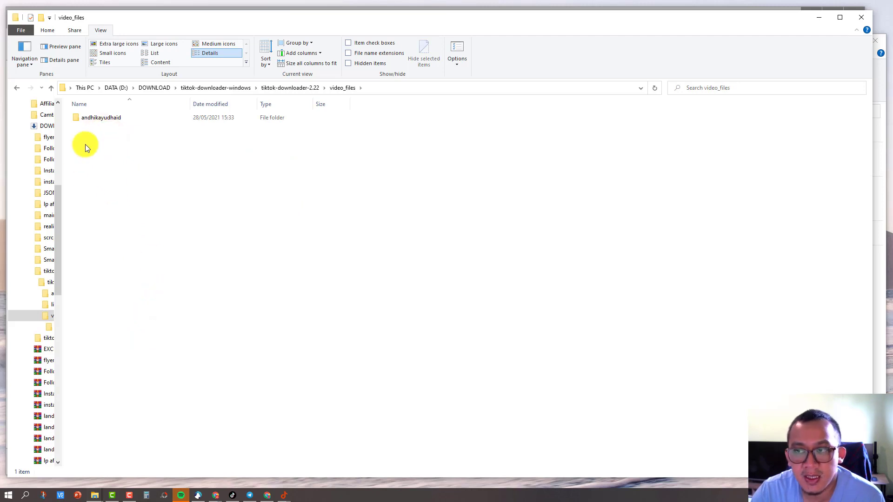
# Step: Open the profile's folder inside video_files and look over the downloaded video files down to the end of the folder
pyautogui.doubleClick(91, 118)
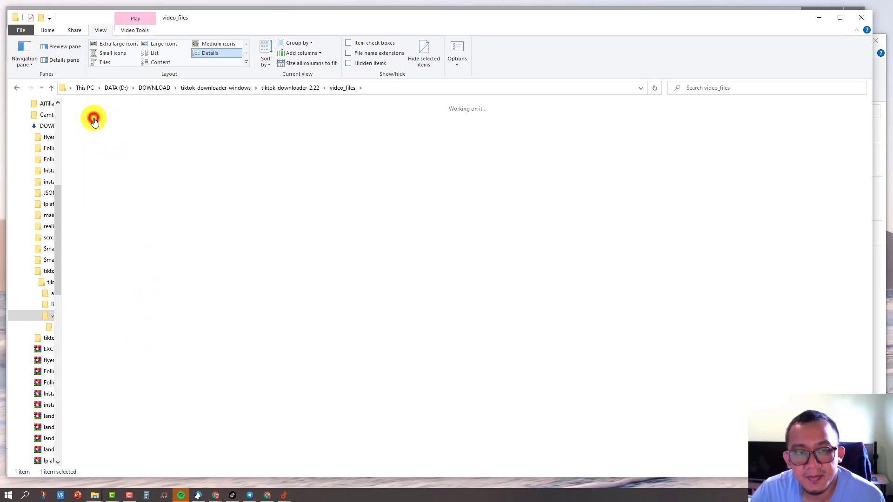
pyautogui.scroll(-2, 465, 265)
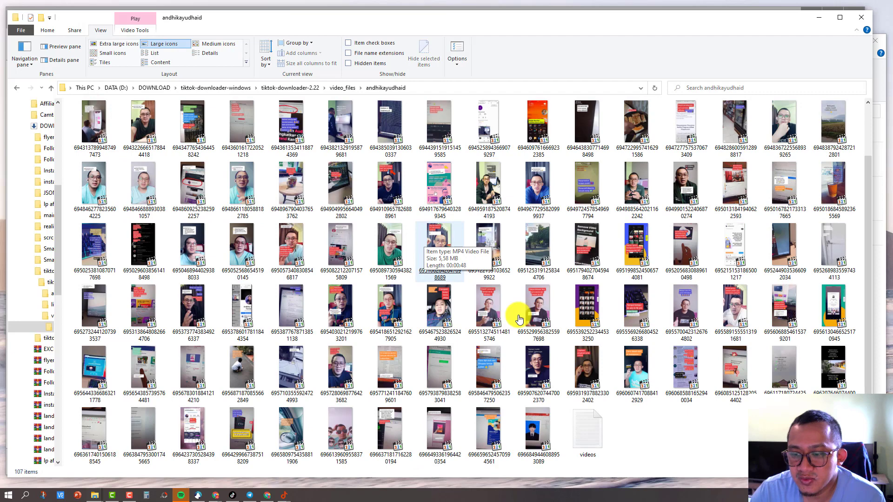
pyautogui.click(724, 436)
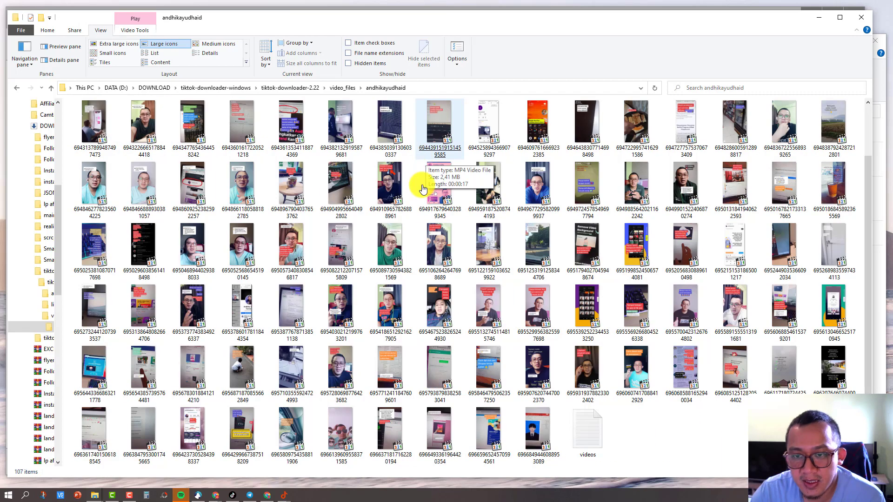
pyautogui.click(633, 423)
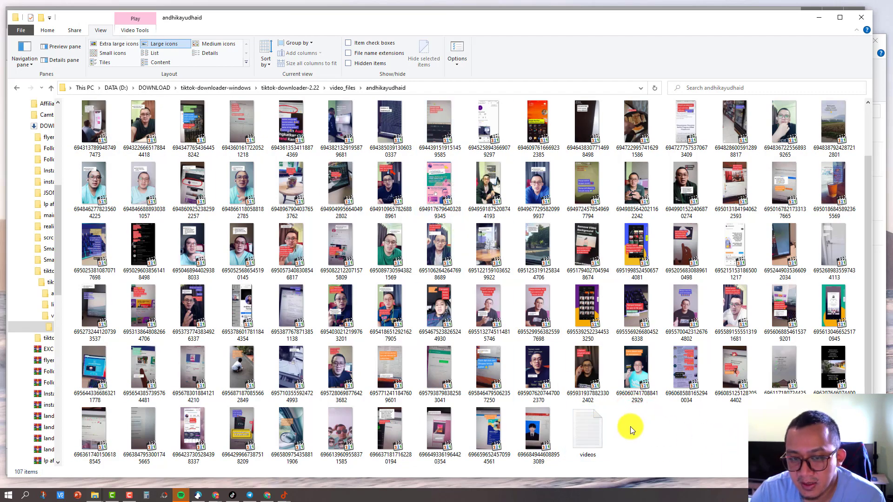
# Step: Open the videos text file in Notepad, then reposition and enlarge its window over the folder
pyautogui.doubleClick(585, 444)
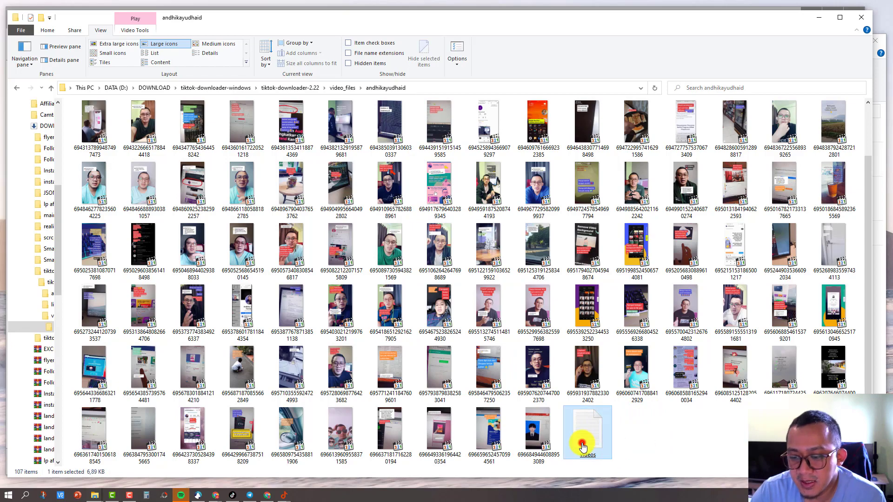
pyautogui.moveTo(837, 5); pyautogui.dragTo(441, 117)
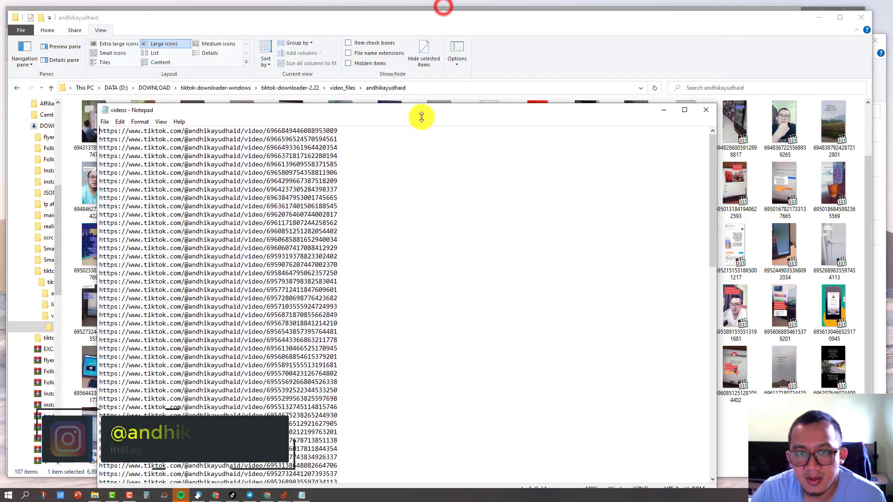
pyautogui.moveTo(718, 218); pyautogui.dragTo(815, 213)
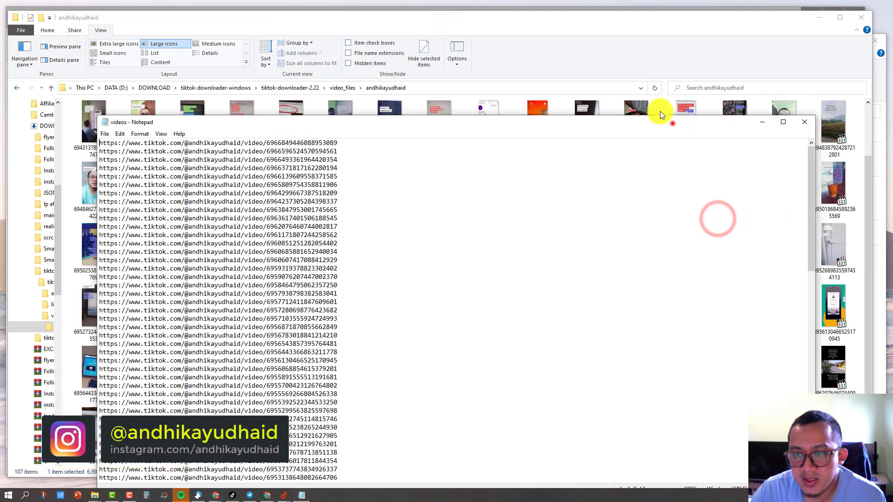
pyautogui.moveTo(673, 123); pyautogui.dragTo(589, 36)
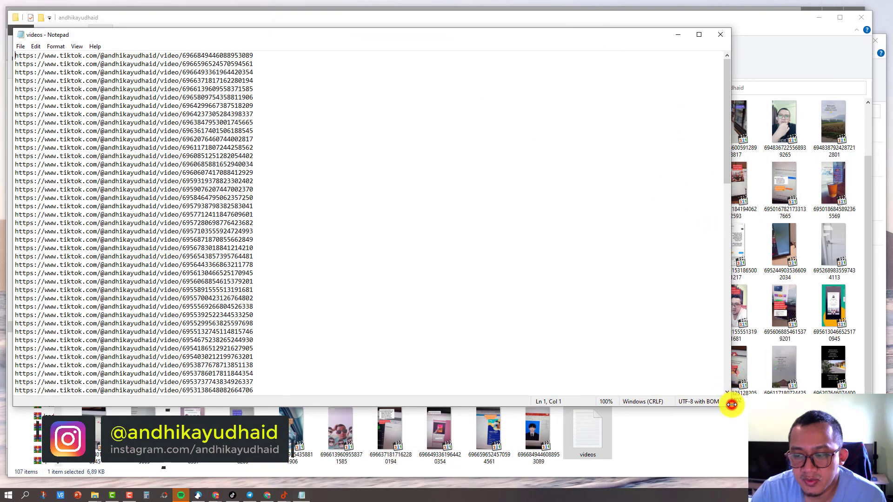
pyautogui.moveTo(732, 404); pyautogui.dragTo(779, 457)
# Step: Look through the TikTok video URLs in the text file, highlighting the entire list once and clearing the selection
pyautogui.scroll(-11, 236, 204)
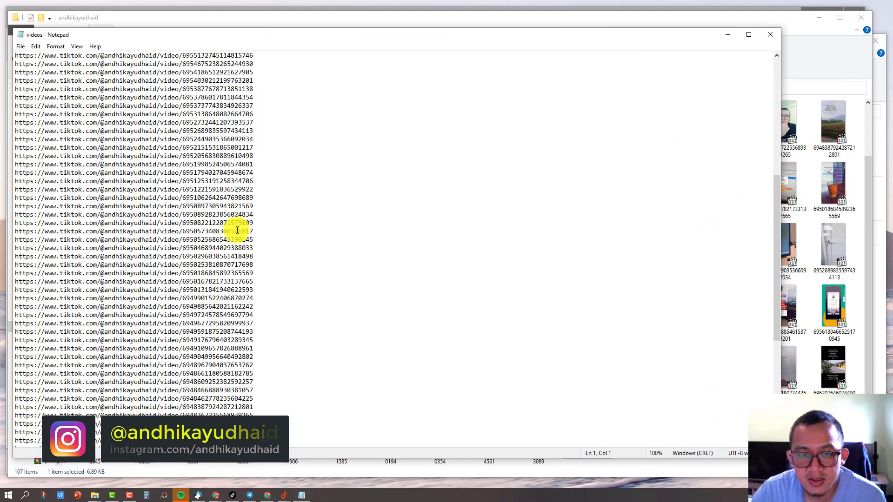
pyautogui.scroll(11, 237, 231)
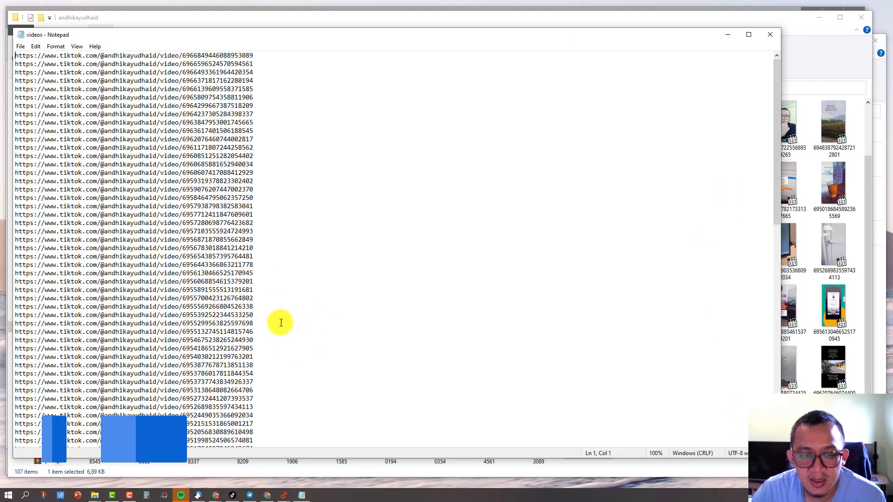
pyautogui.scroll(-5, 311, 288)
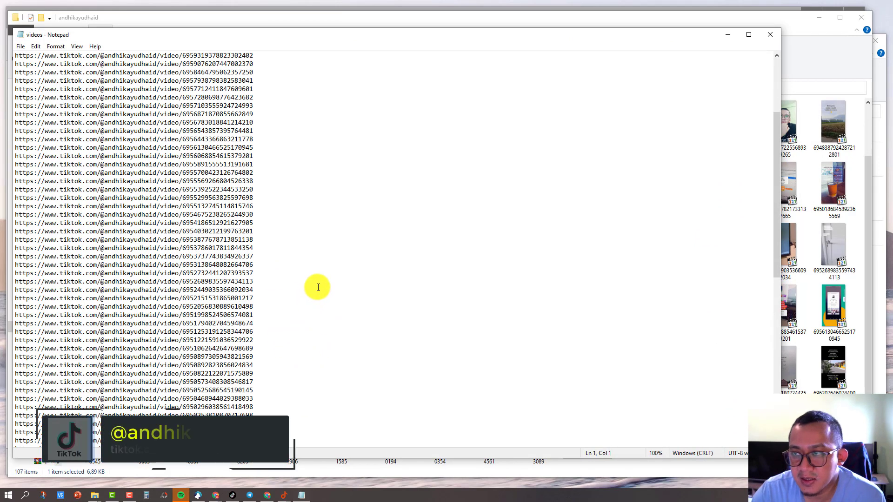
pyautogui.scroll(-6, 318, 288)
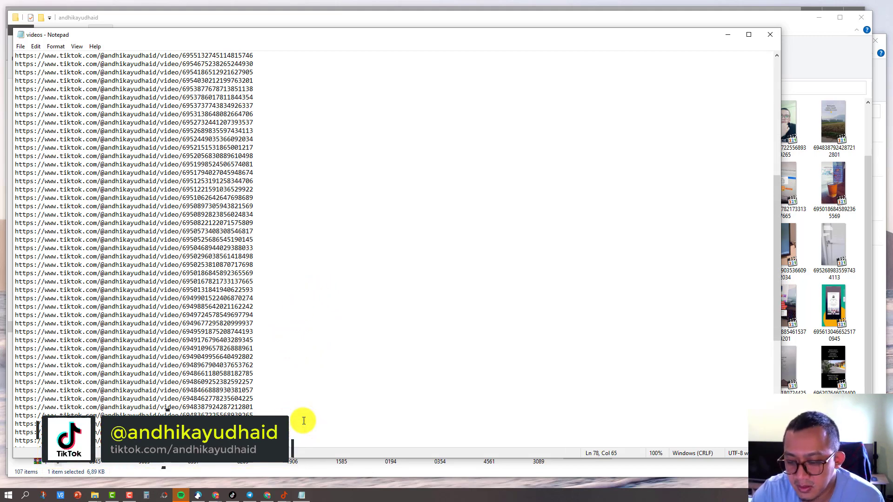
pyautogui.hotkey('ctrl', 'a')
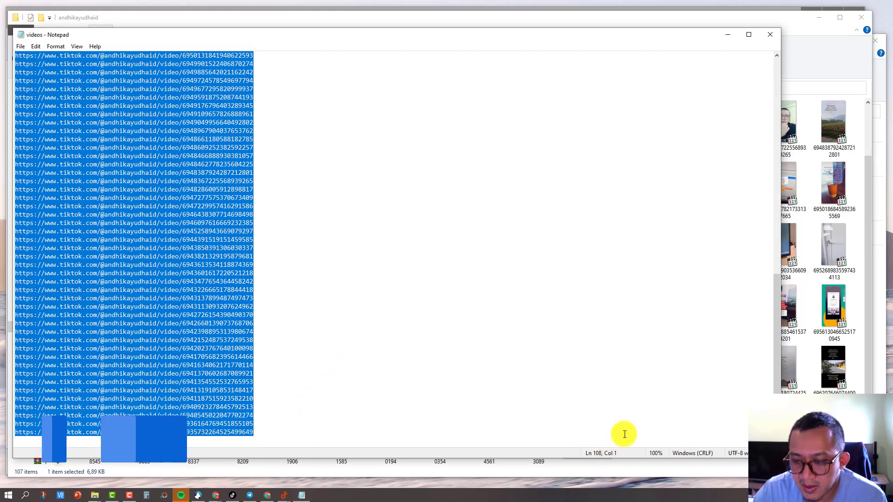
pyautogui.click(235, 339)
pyautogui.scroll(9, 315, 359)
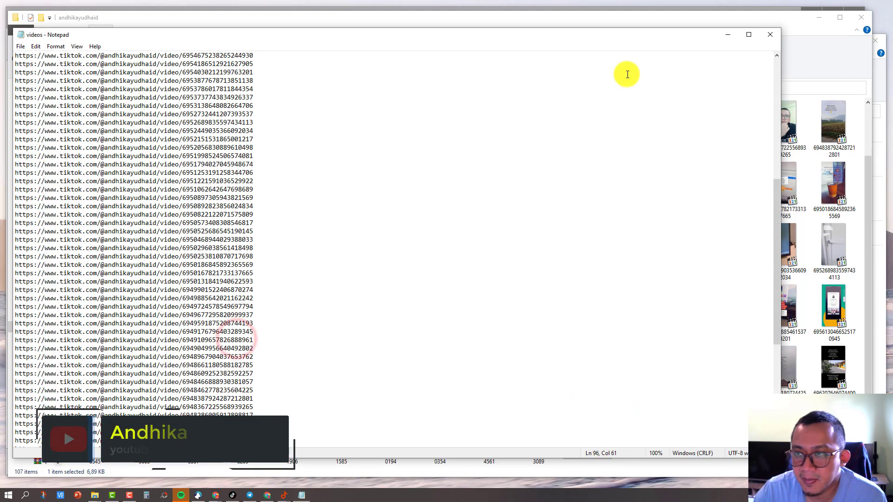